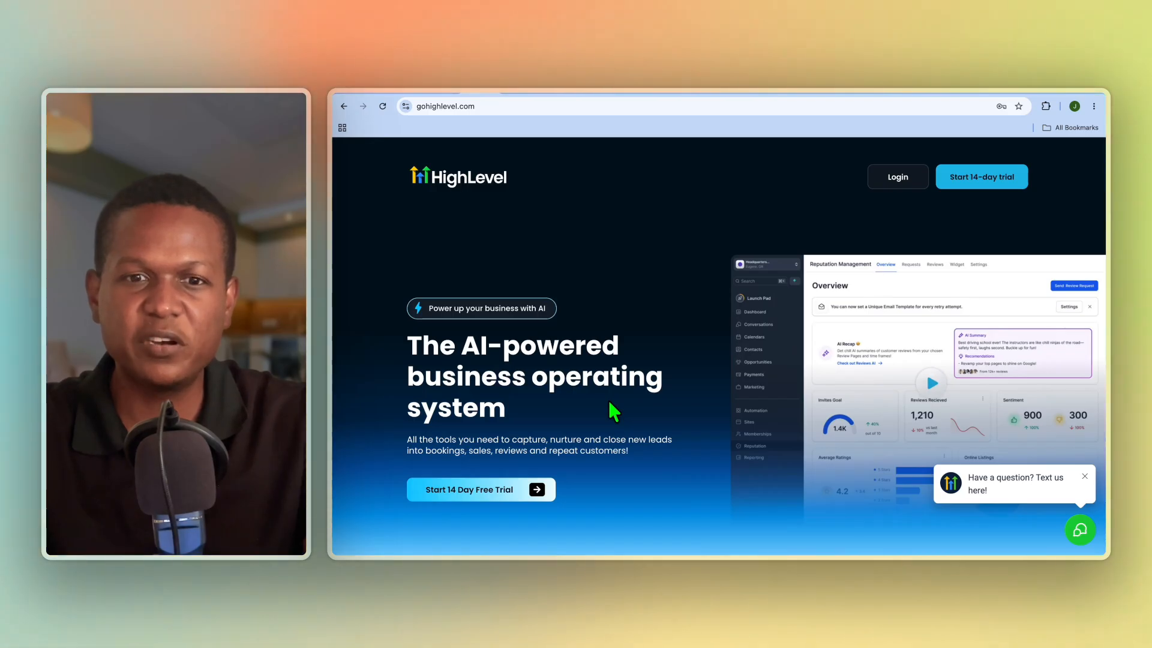
Look over the open HighLevel pages: homepage, Launchpad, Post-Purchase Welcome Emails workflow, course products and Social Planner.
scroll(612, 408, "down", 2)
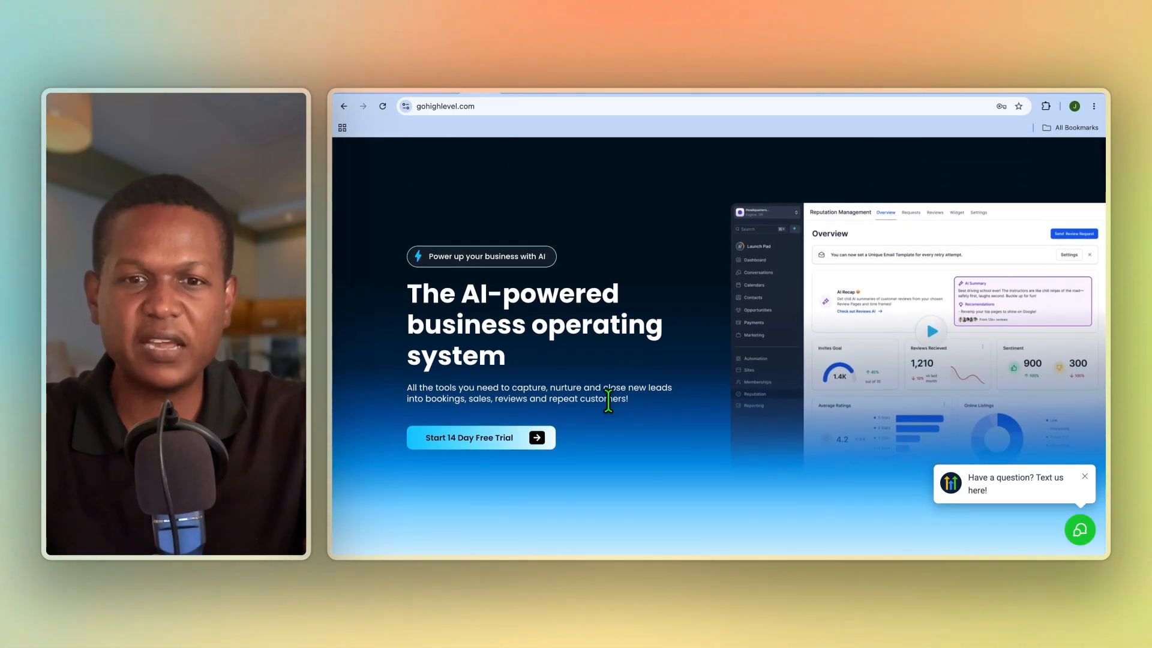
left_click(521, 93)
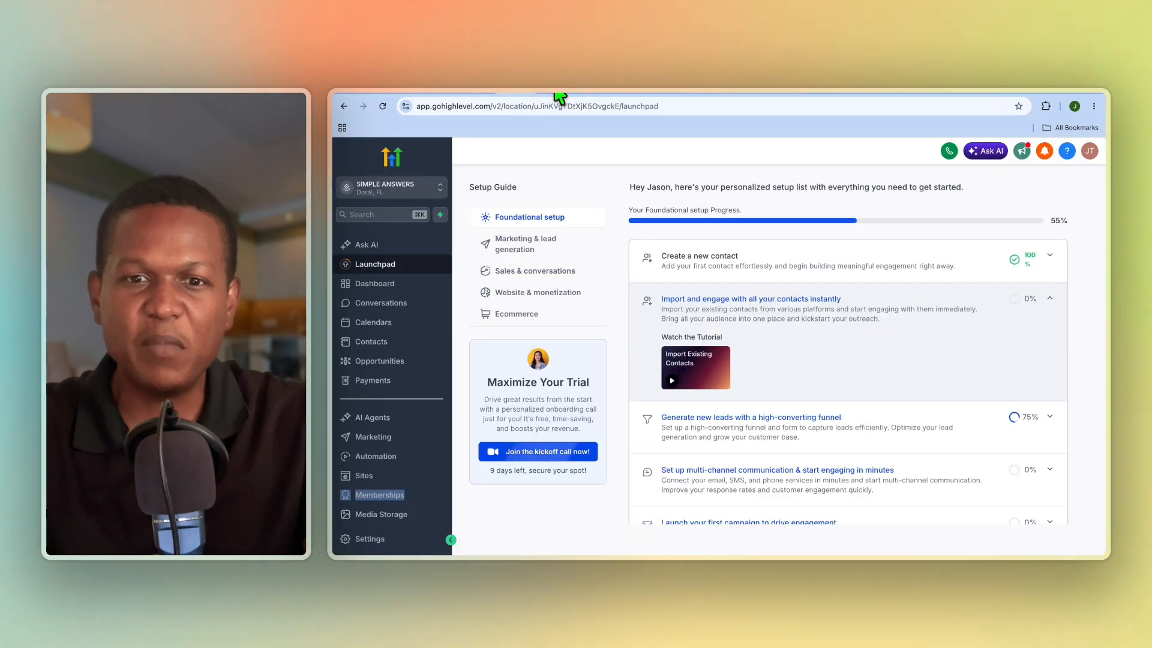
left_click(557, 94)
left_click(592, 94)
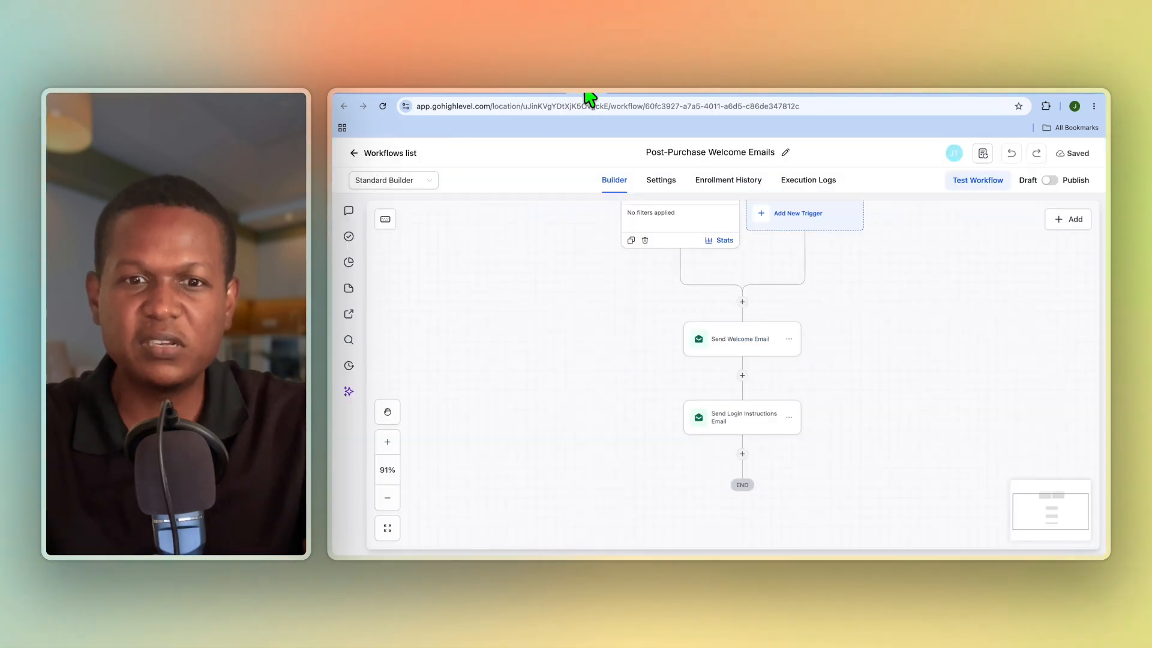
left_click(630, 95)
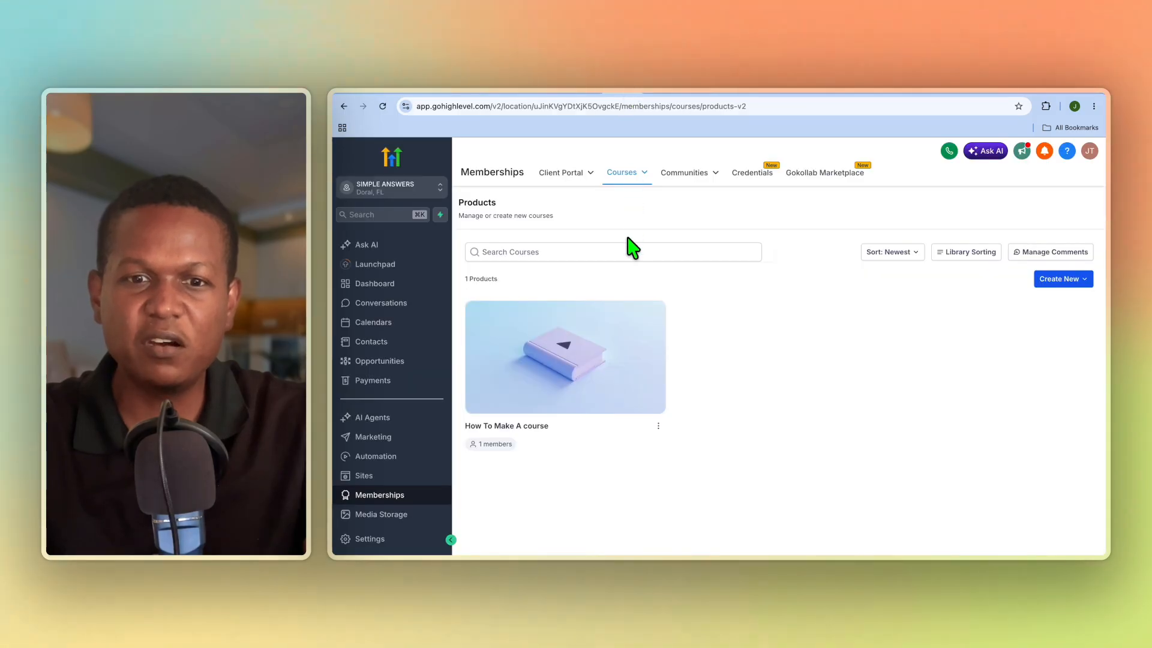
left_click(663, 96)
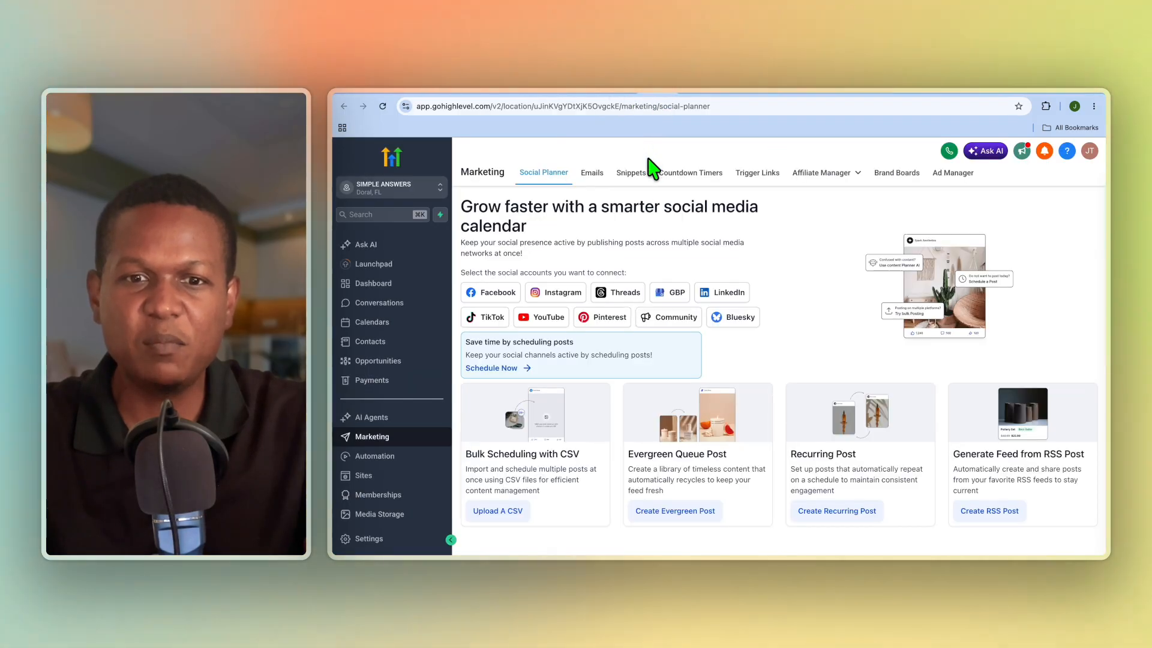
left_click(597, 96)
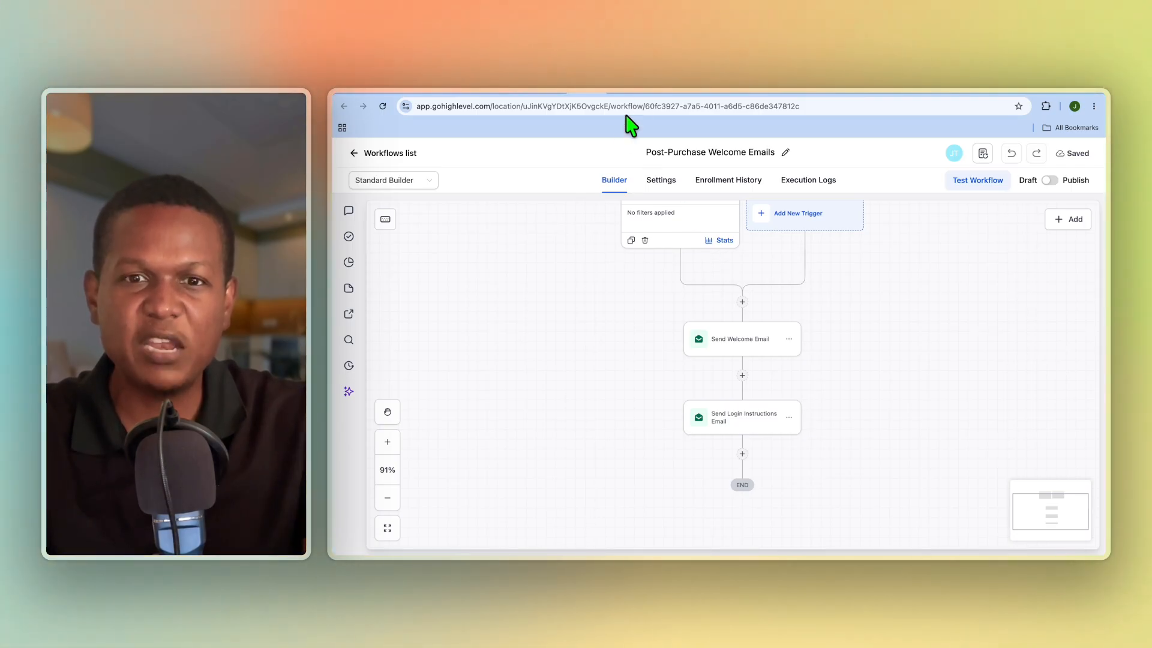
Review the marketing mastermind community's Announcements and Training channels and its Learning area.
left_click(688, 95)
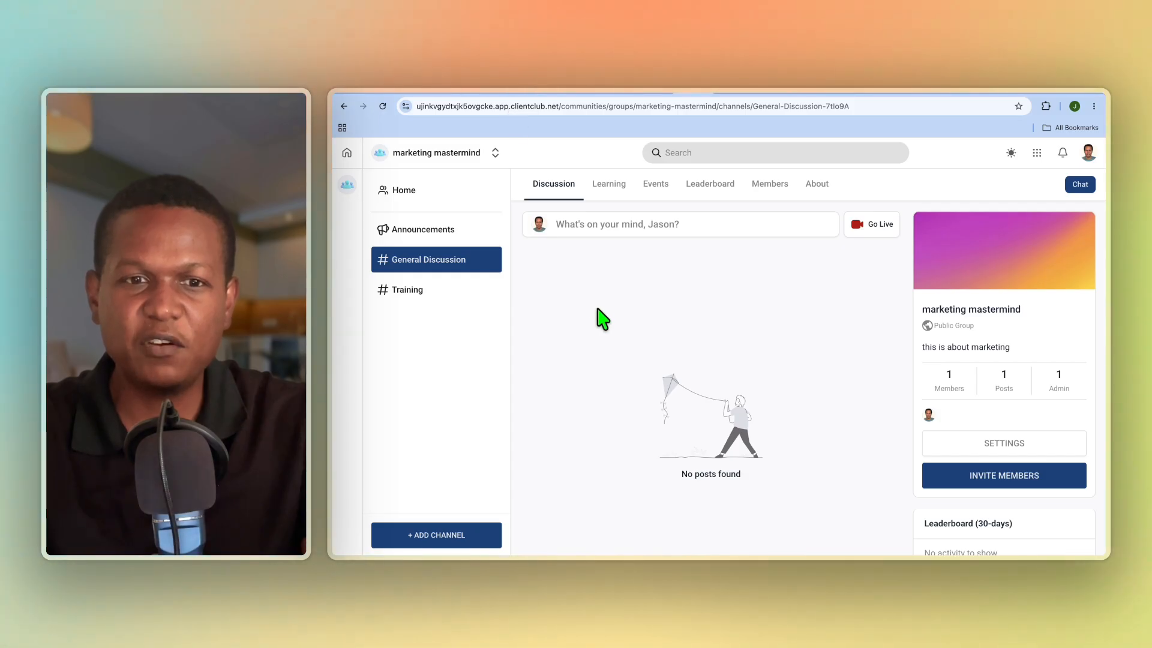
left_click(472, 234)
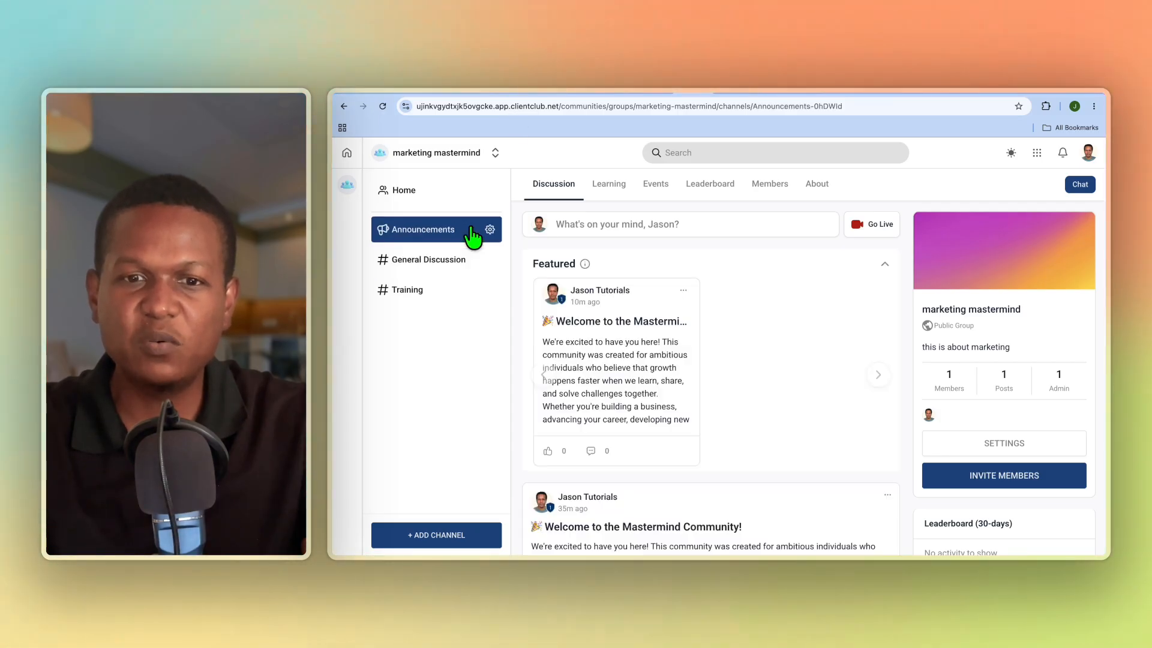
scroll(671, 362, "down", 1)
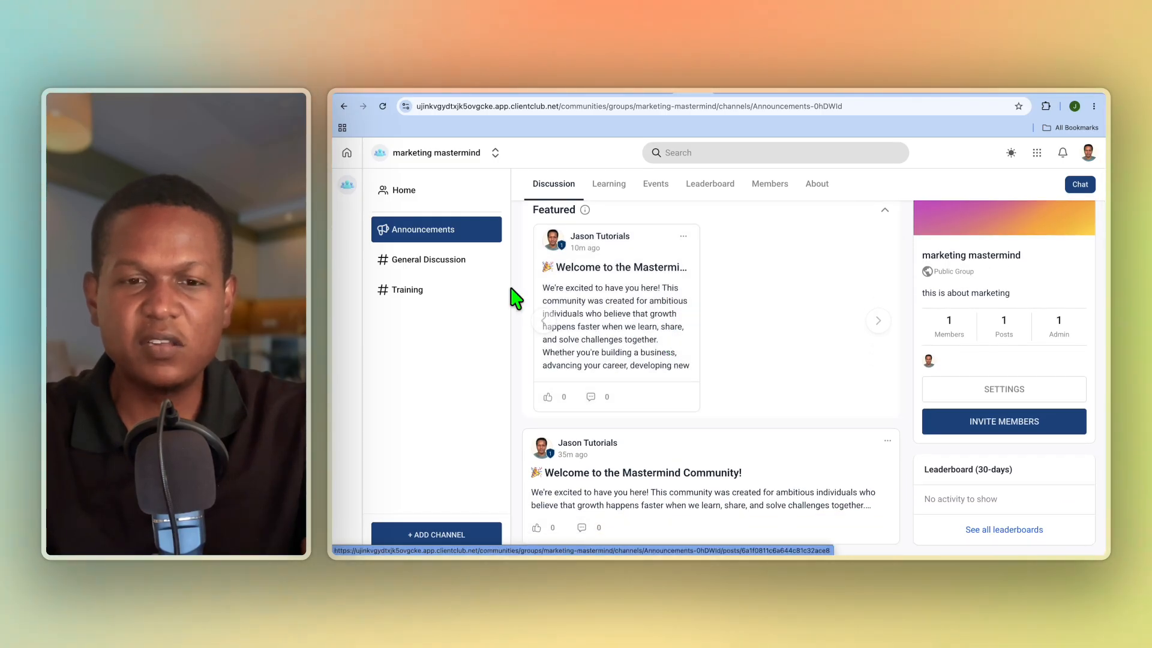
left_click(453, 292)
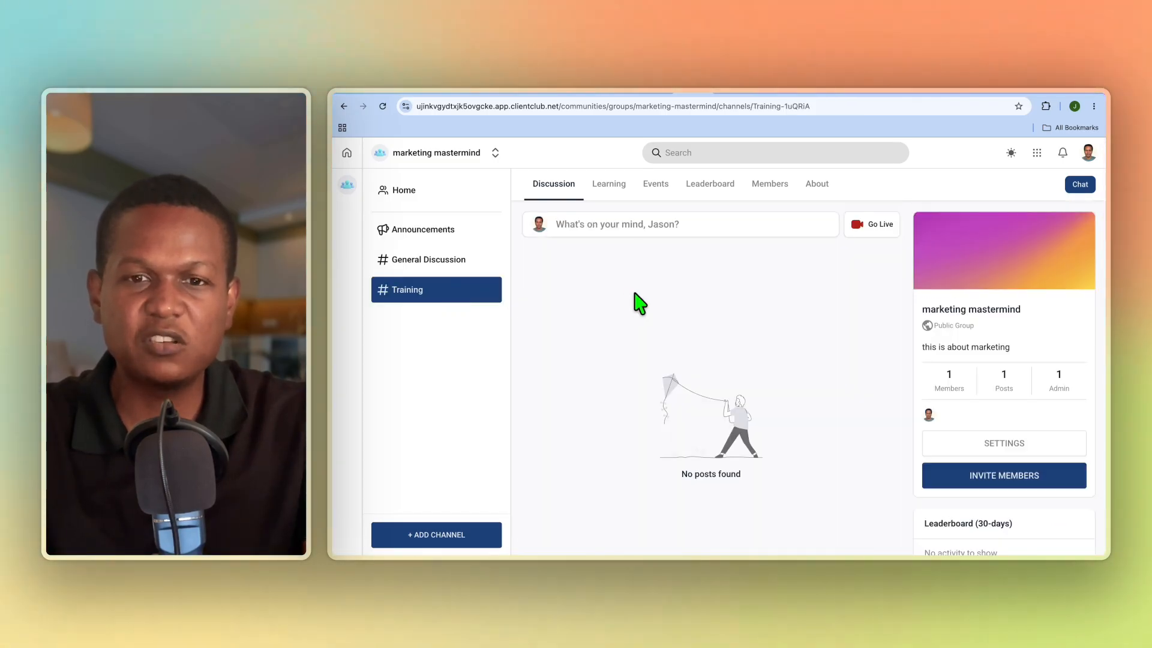
left_click(613, 188)
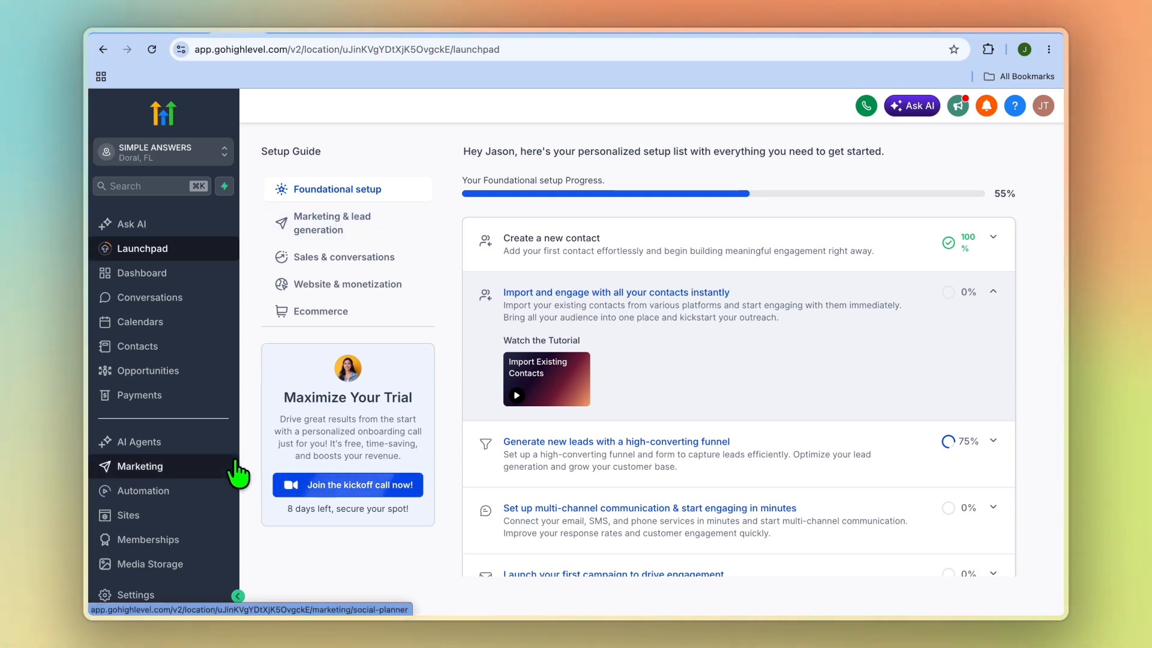
Go to the community groups under Memberships and start a new group named Business Growth Community.
left_click(185, 553)
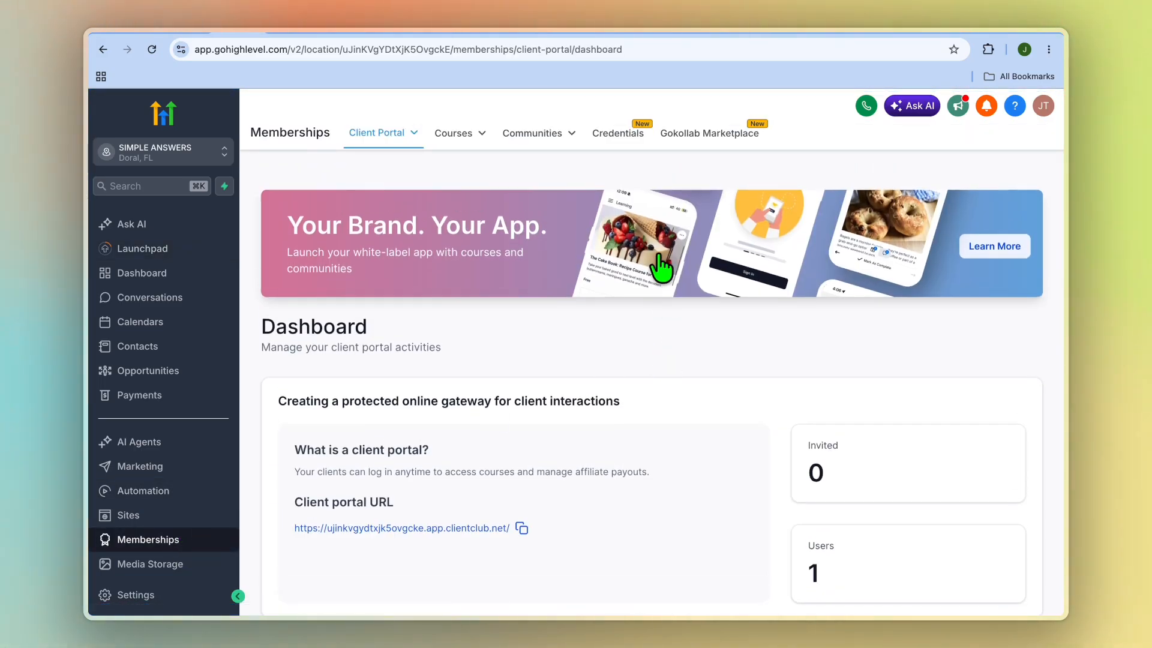
left_click(556, 146)
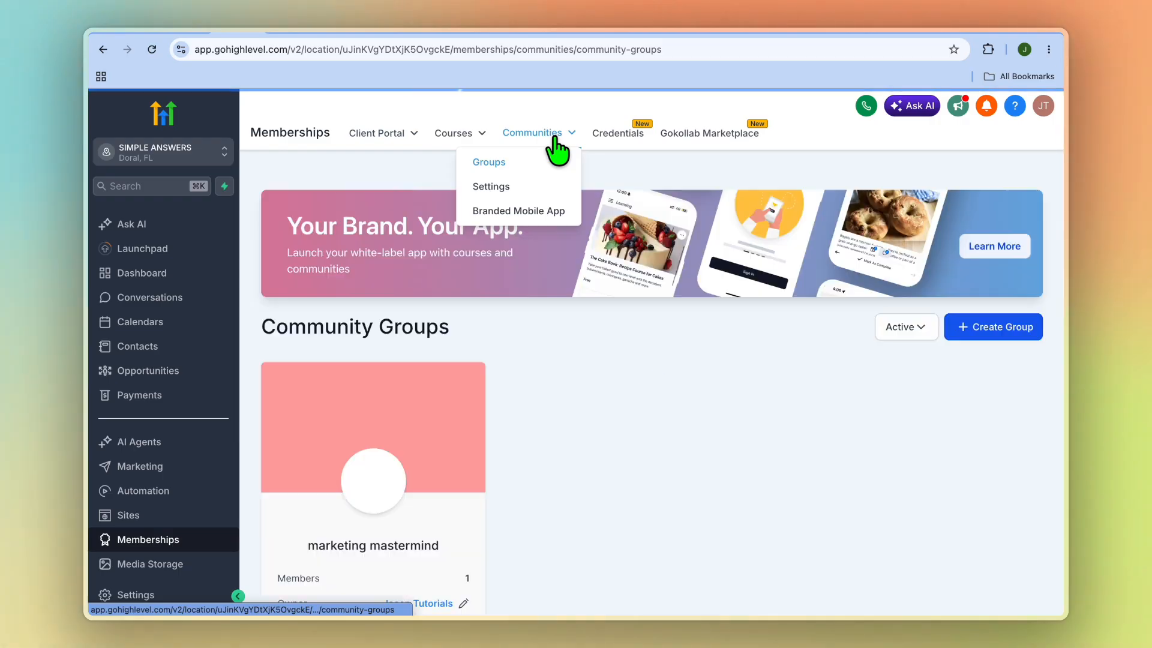
left_click(996, 342)
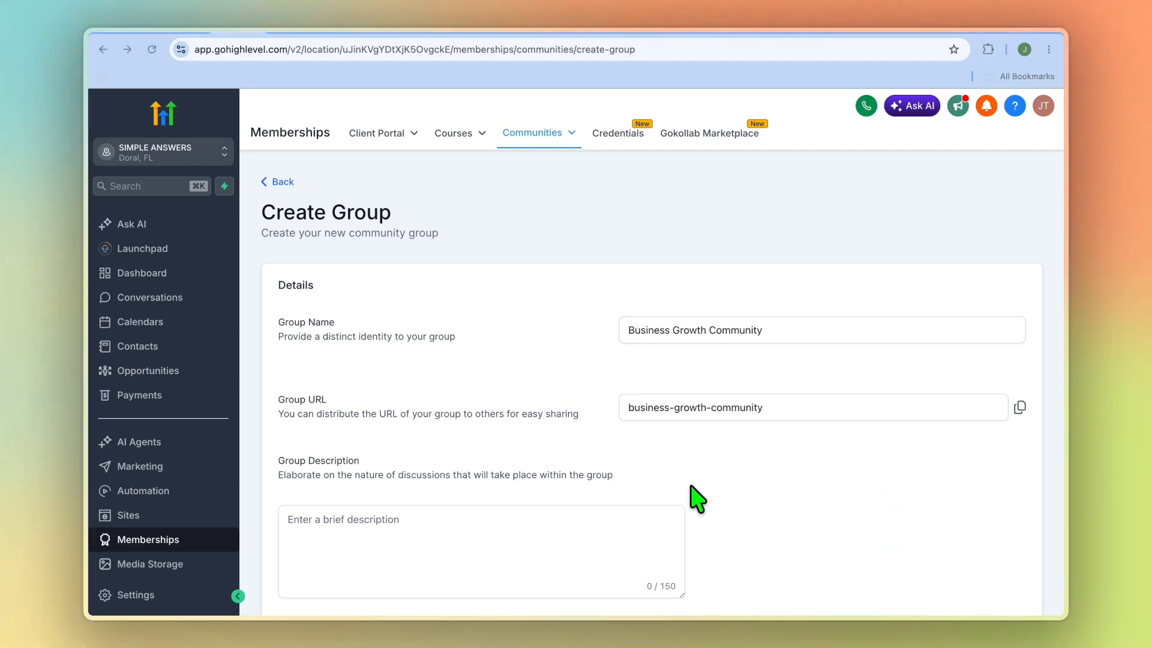
Paste the group description "This group is created with the goal of helping 100 driven entrepreneurs achieve there business goals.".
scroll(696, 498, "down", 5)
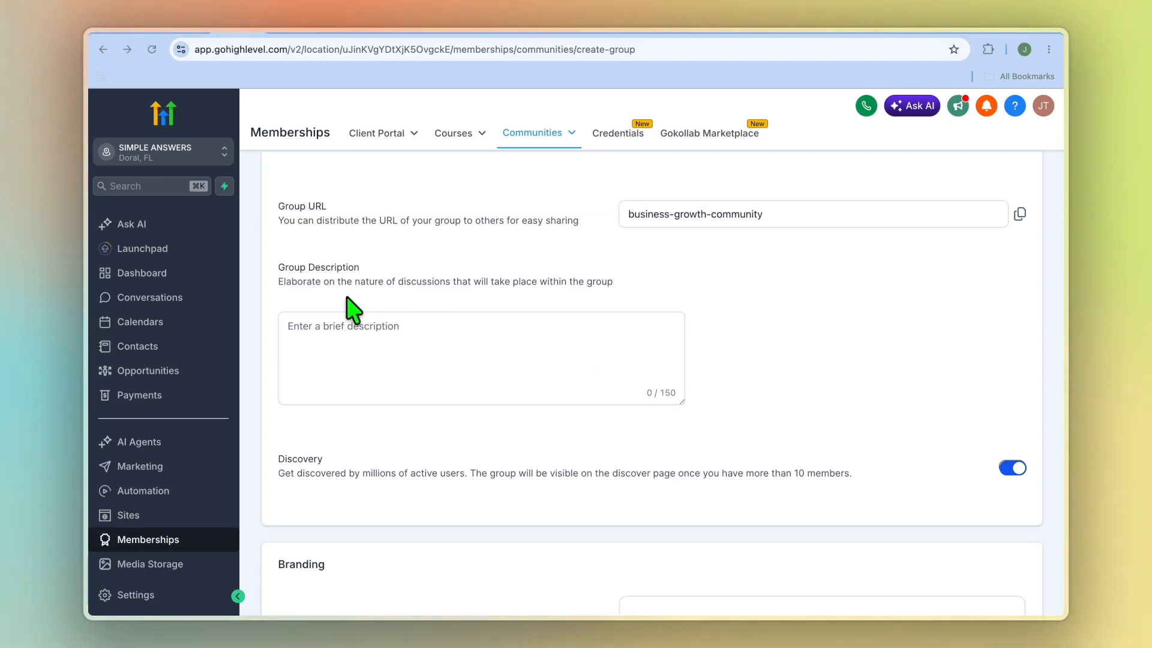
left_click(377, 328)
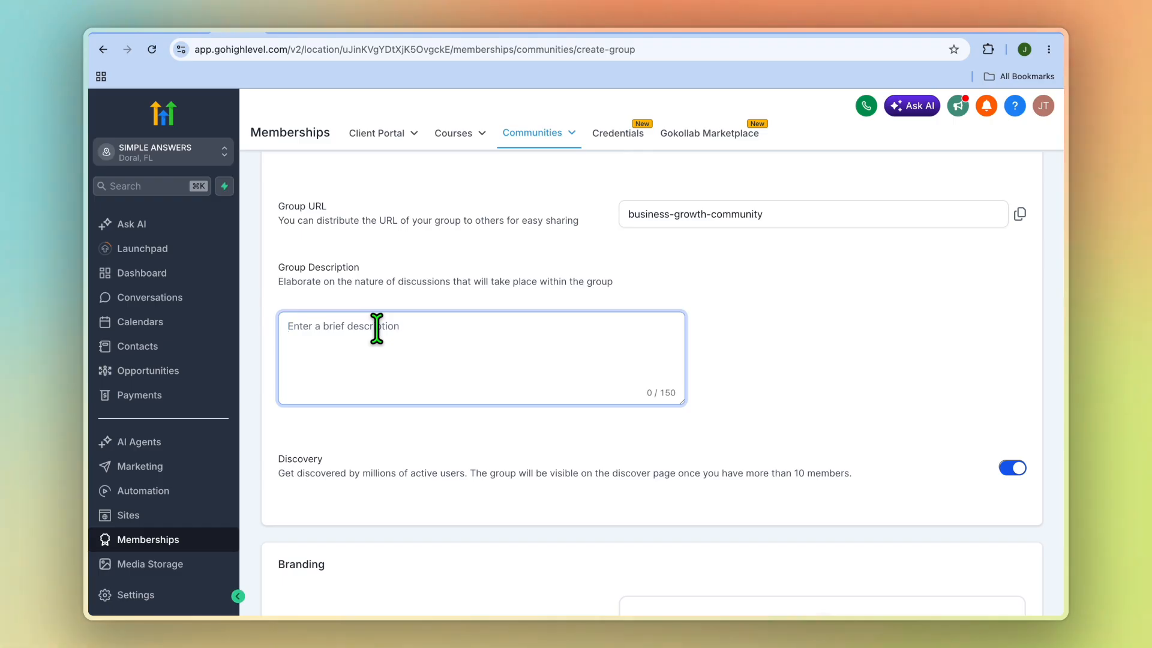
right_click(384, 329)
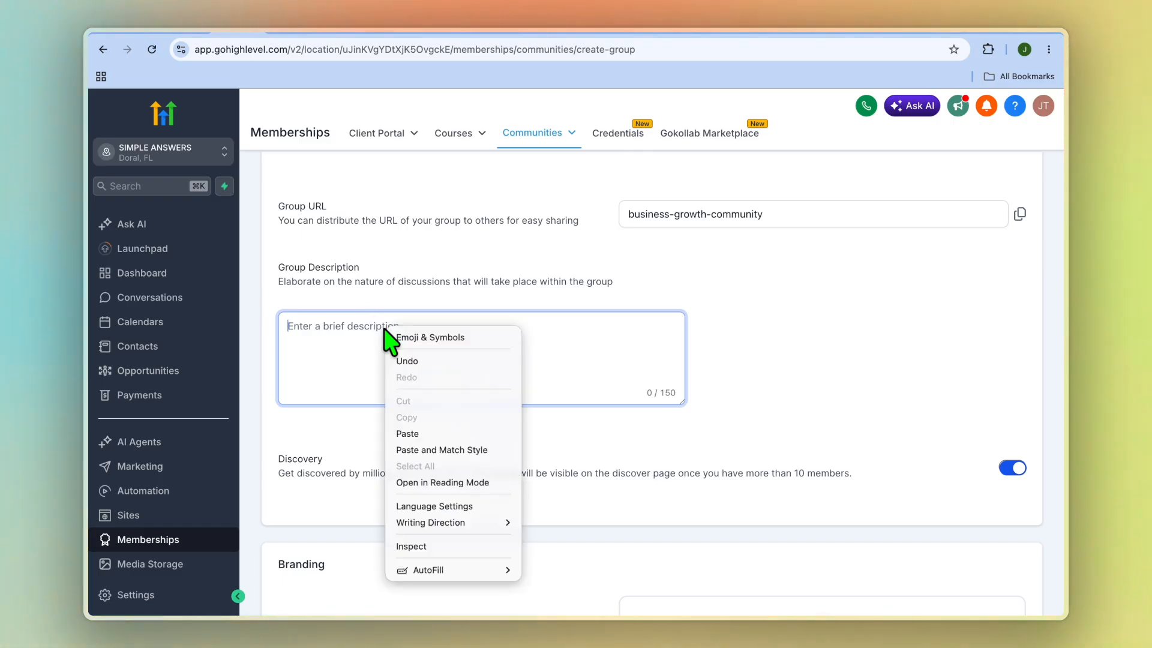
left_click(424, 434)
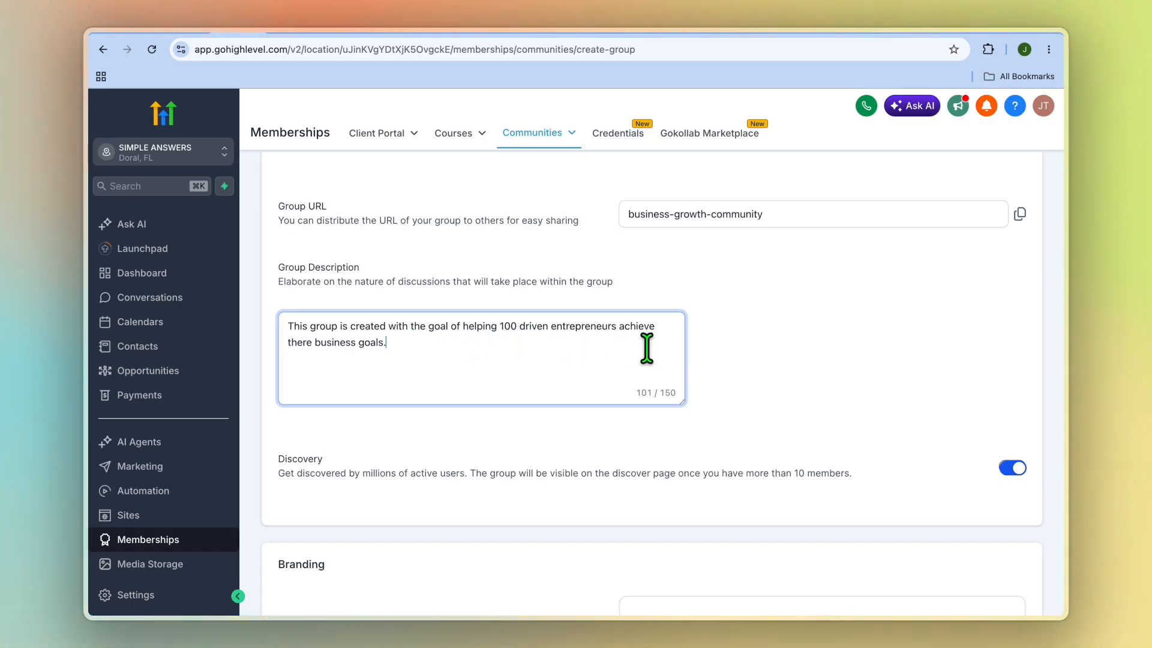
Leave the favicon, cover image and logo empty and create the group.
scroll(534, 363, "down", 6)
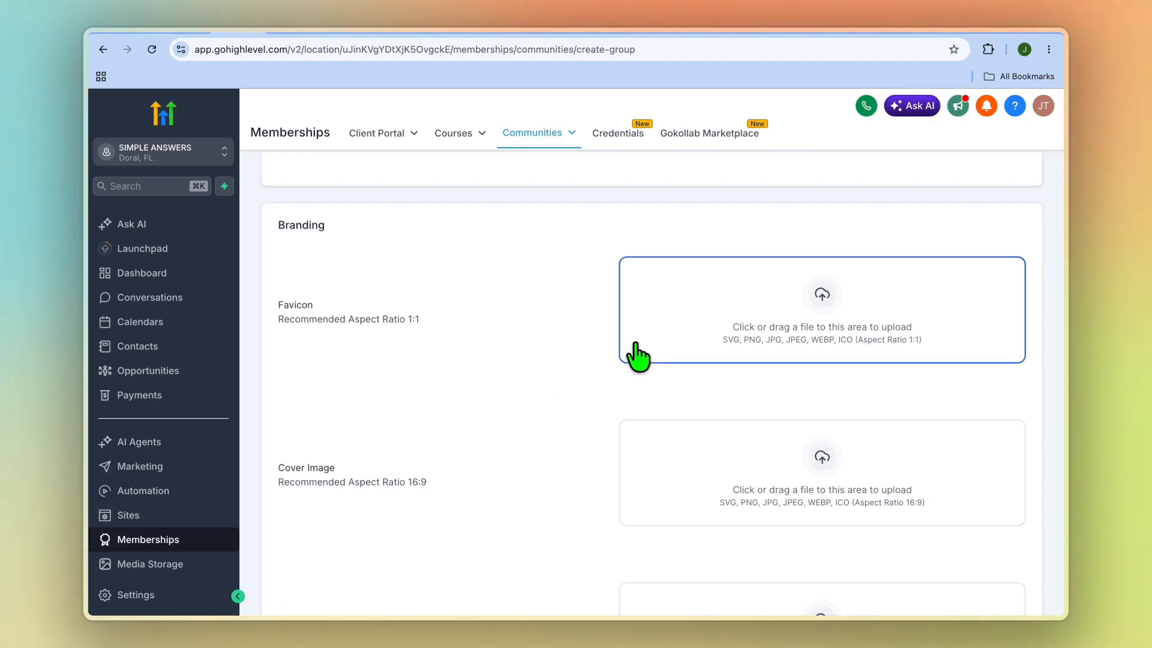
scroll(744, 297, "down", 3)
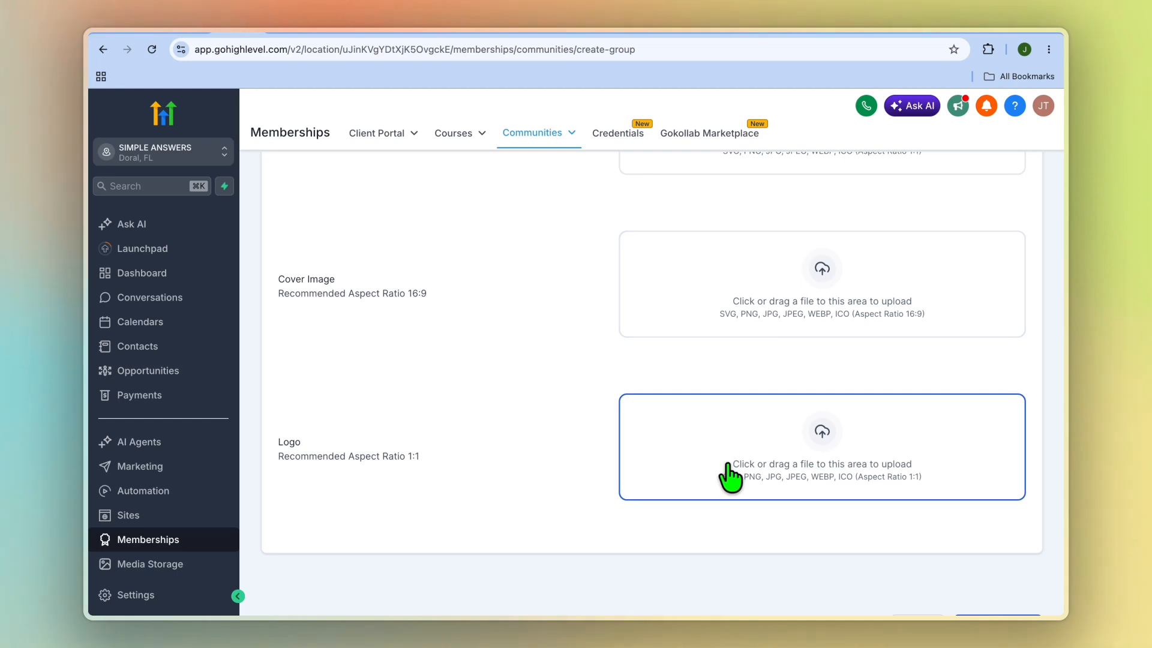
scroll(754, 360, "down", 2)
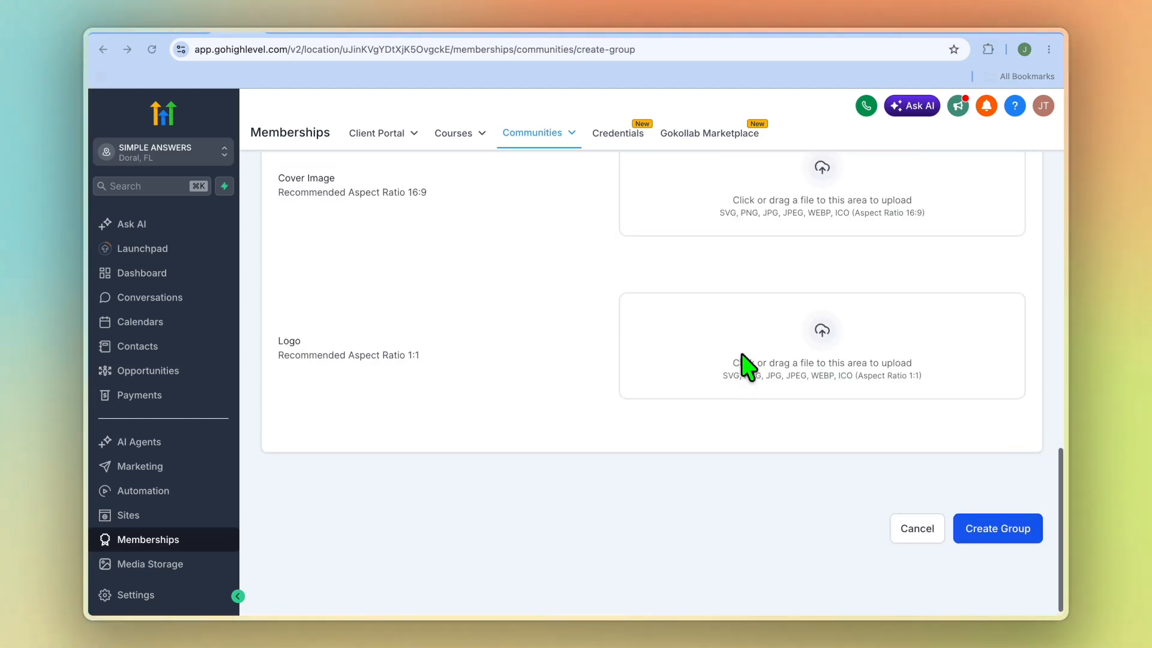
left_click(996, 531)
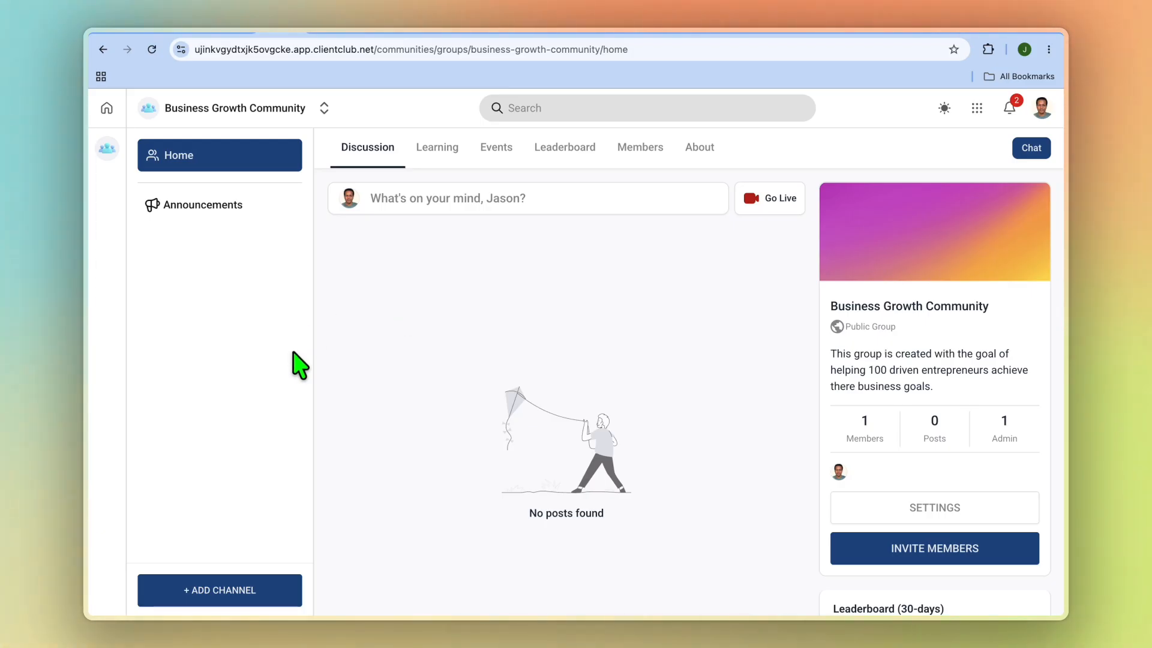
Add the channels General Discussion, Training, Resources and Wins & Results to the Business Growth Community.
left_click(233, 603)
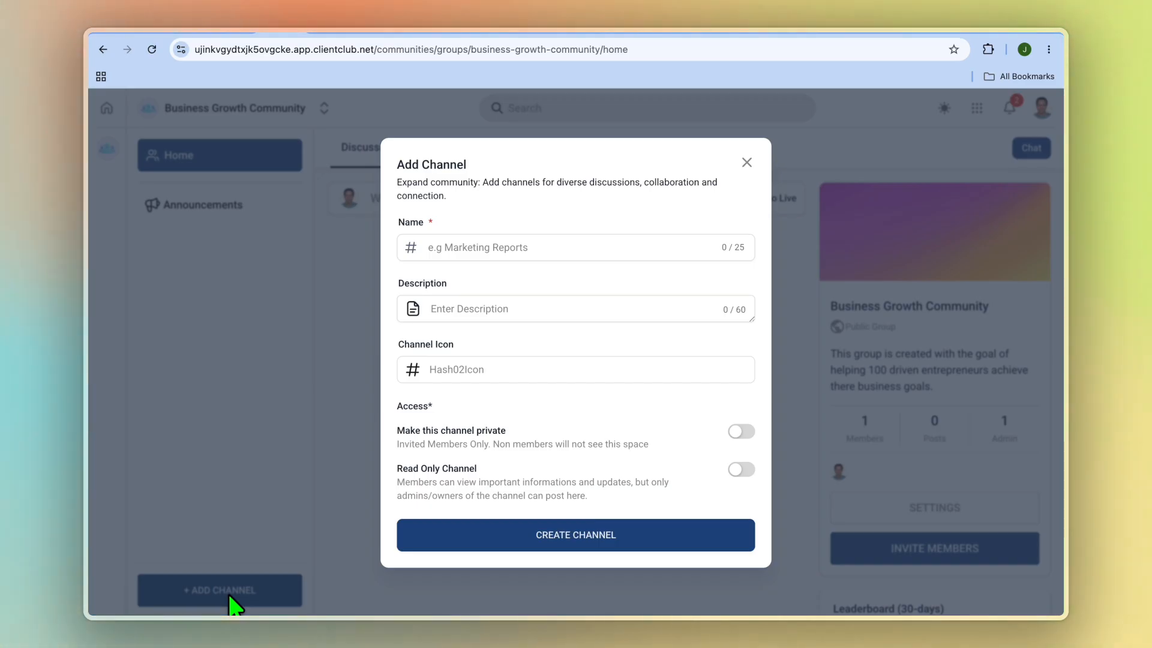
left_click(483, 257)
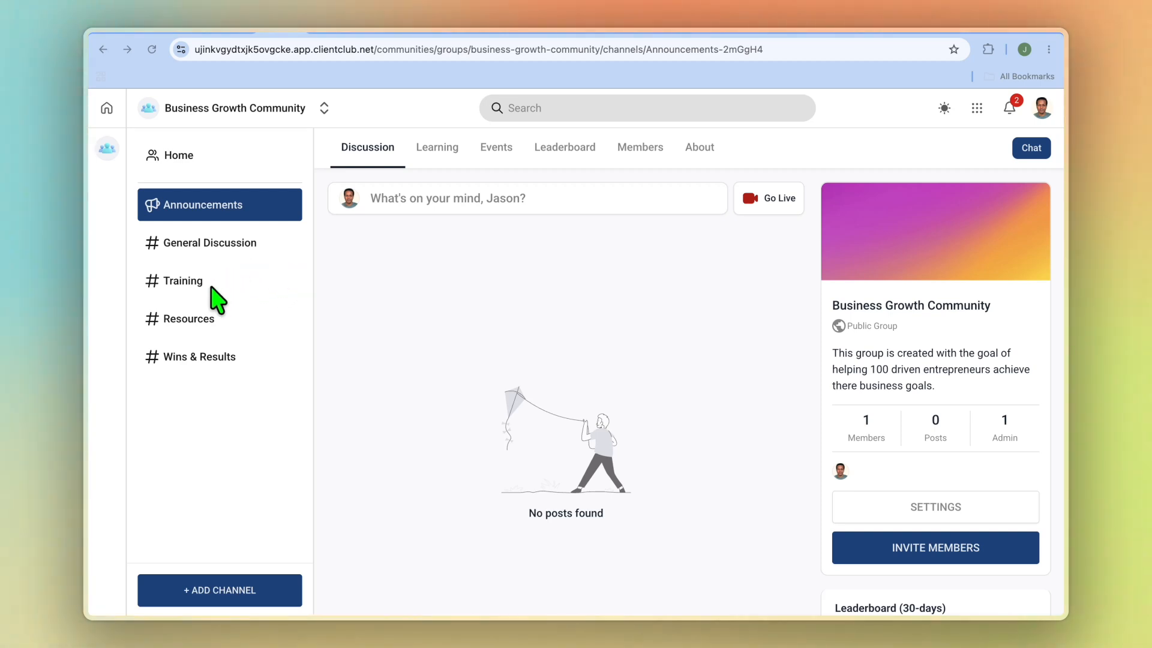
Examine the new-post form in the Training channel, cancel it without publishing, and view the community's Learning area.
left_click(192, 281)
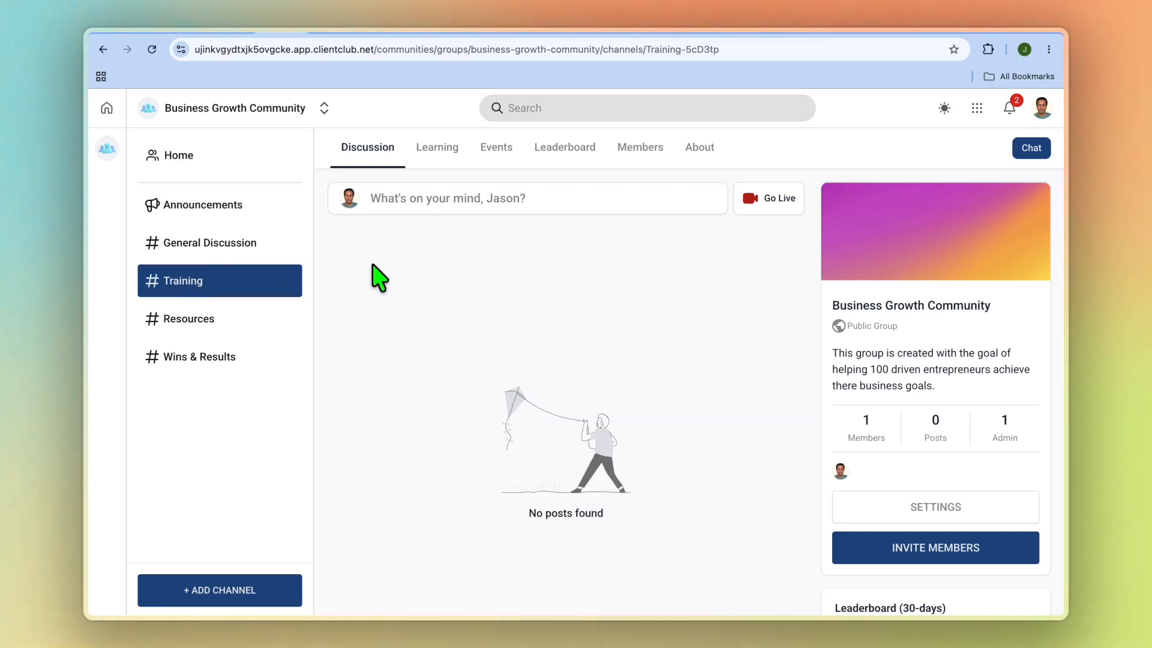
left_click(454, 209)
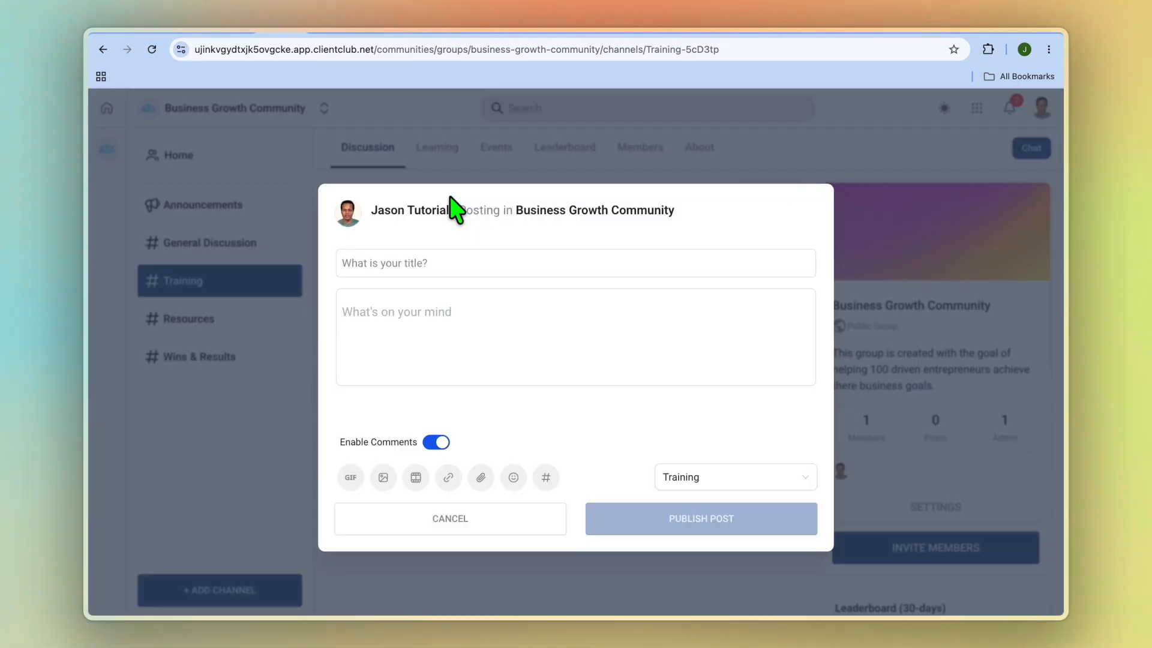
left_click(458, 261)
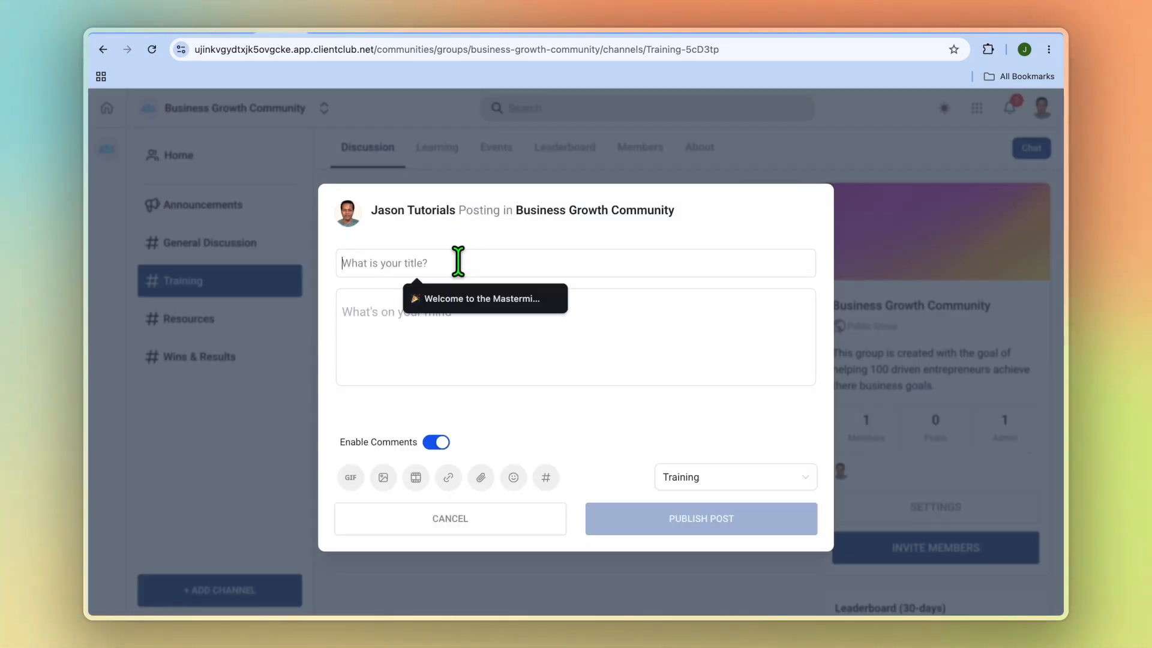
left_click(403, 339)
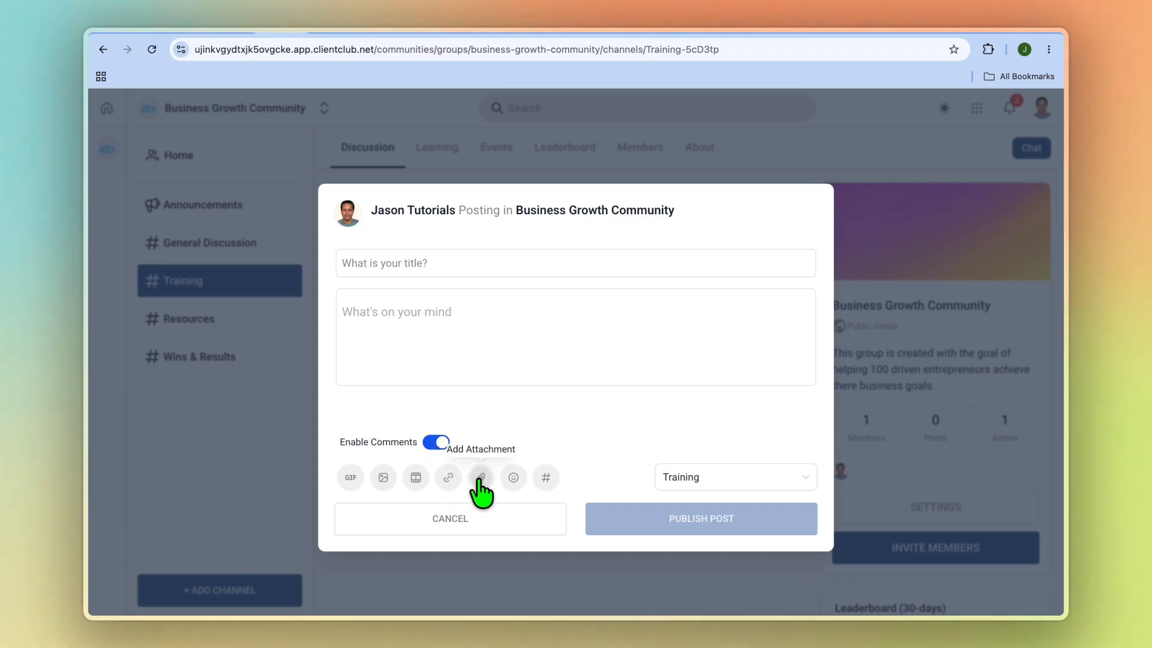
left_click(470, 528)
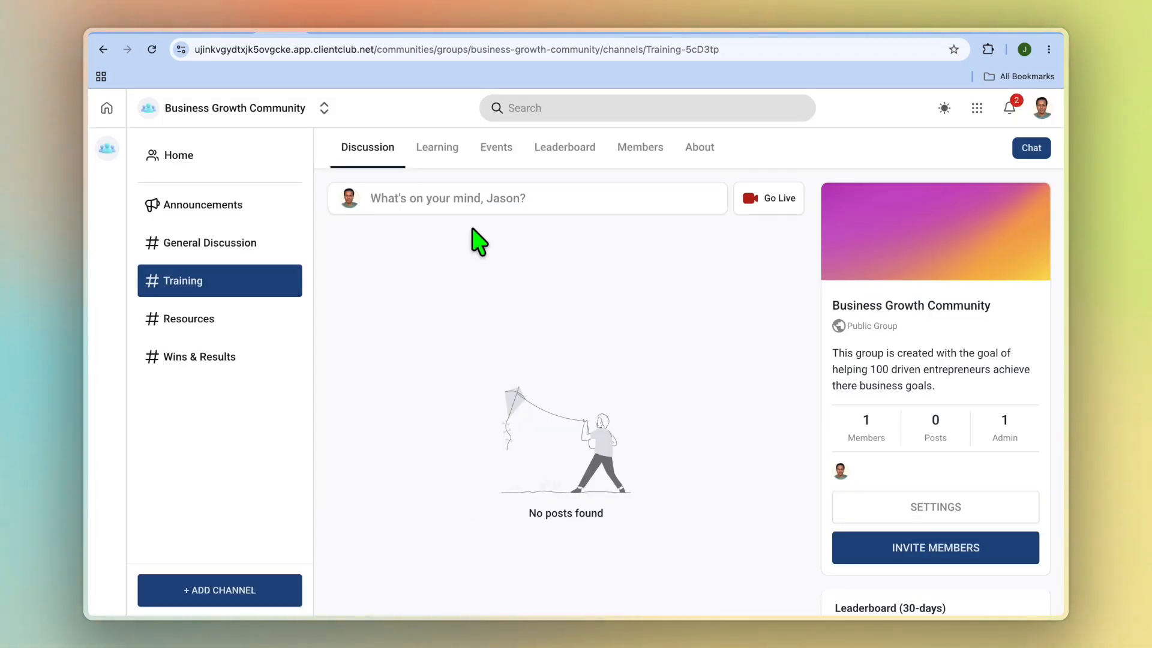
left_click(444, 162)
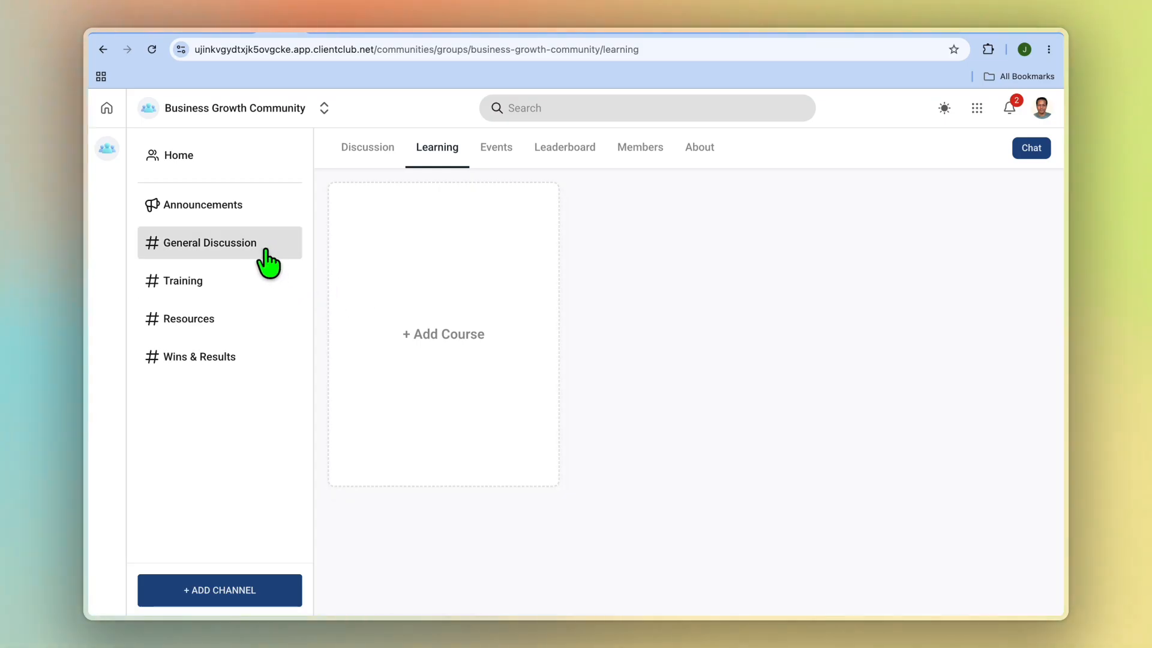
Open the community's Announcements channel, switch to ChatGPT and copy its sample welcome post for a mastermind community.
left_click(240, 211)
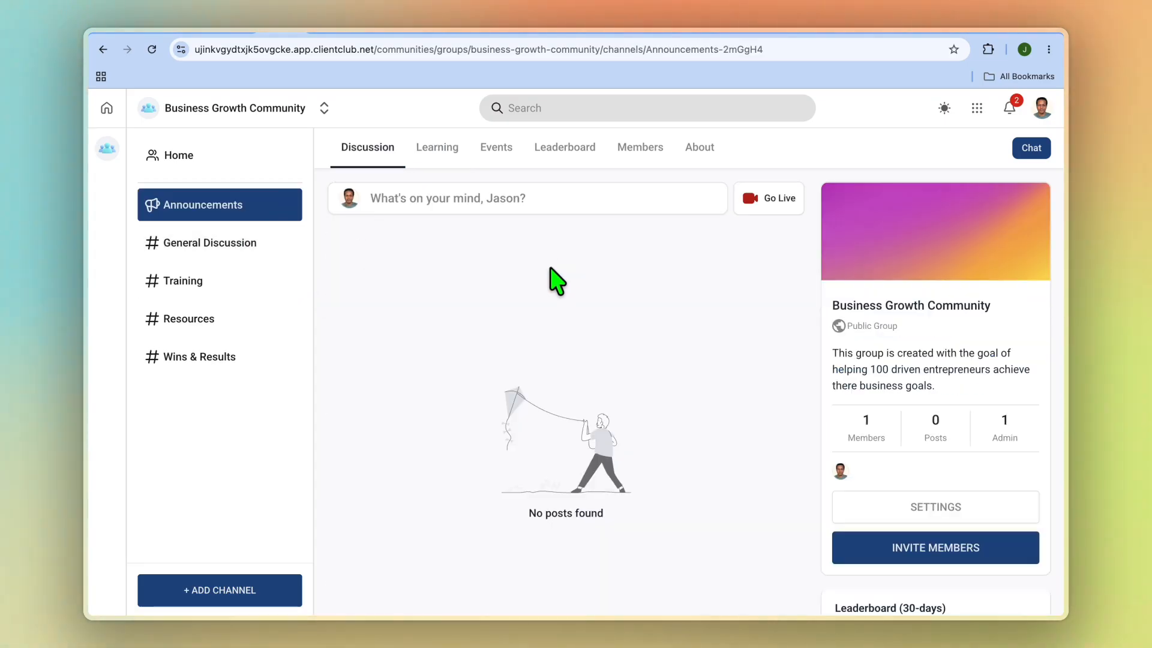
left_click(974, 31)
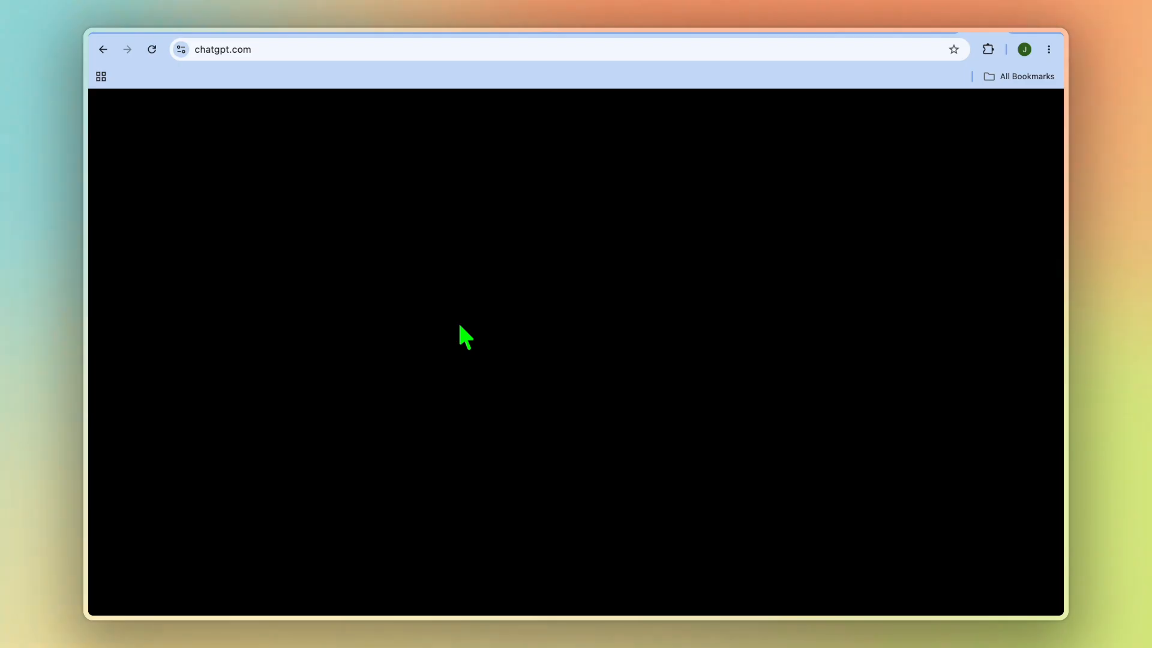
scroll(460, 330, "up", 10)
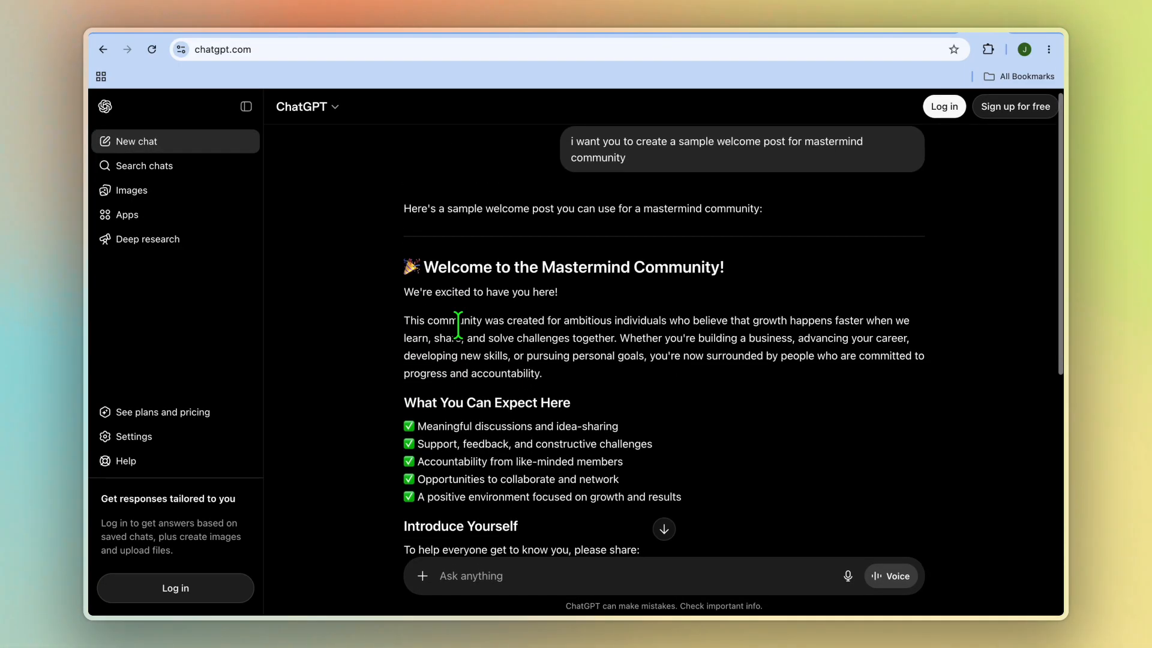
scroll(459, 325, "down", 3)
scroll(459, 325, "up", 2)
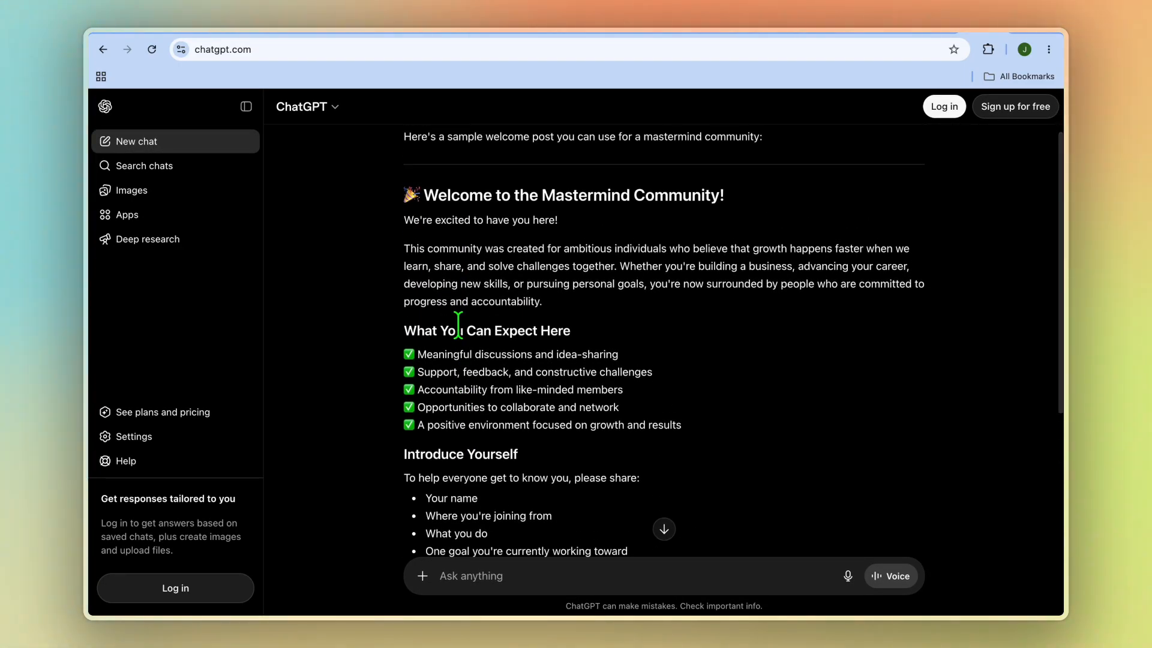
scroll(459, 327, "down", 1)
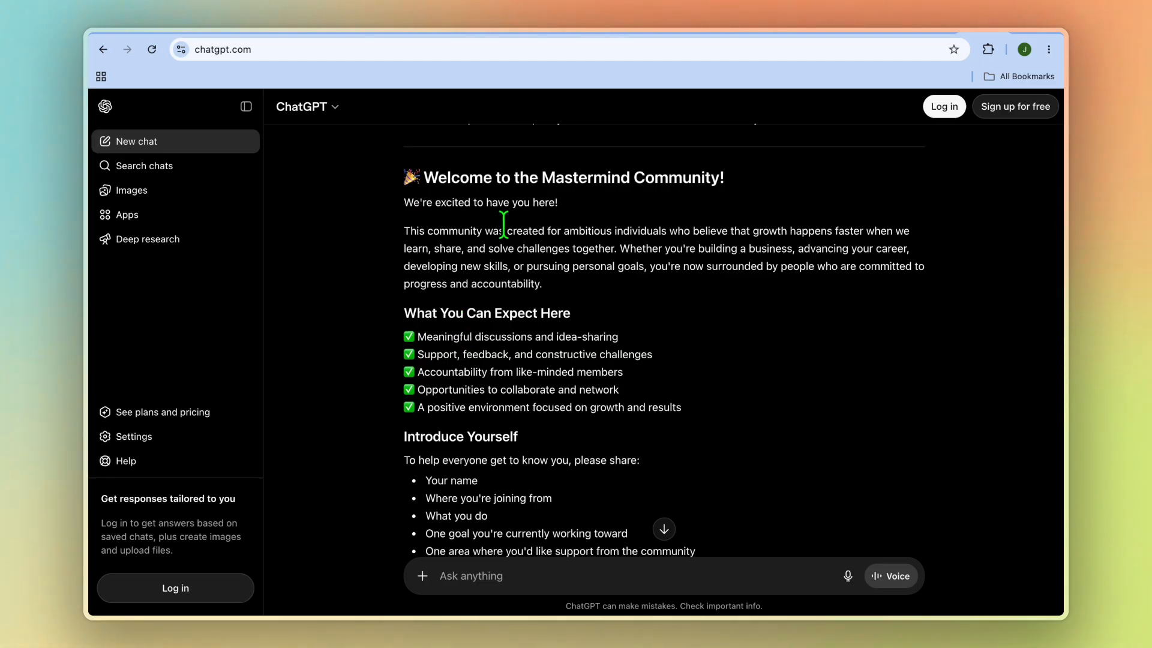
scroll(504, 224, "down", 6)
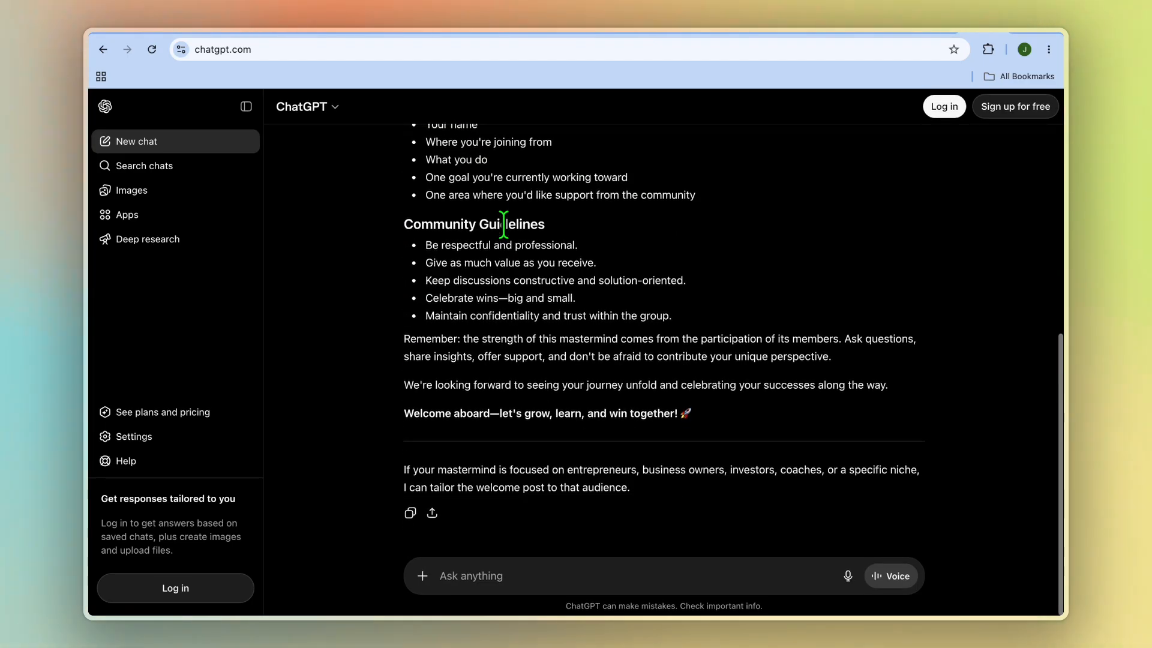
left_click(410, 513)
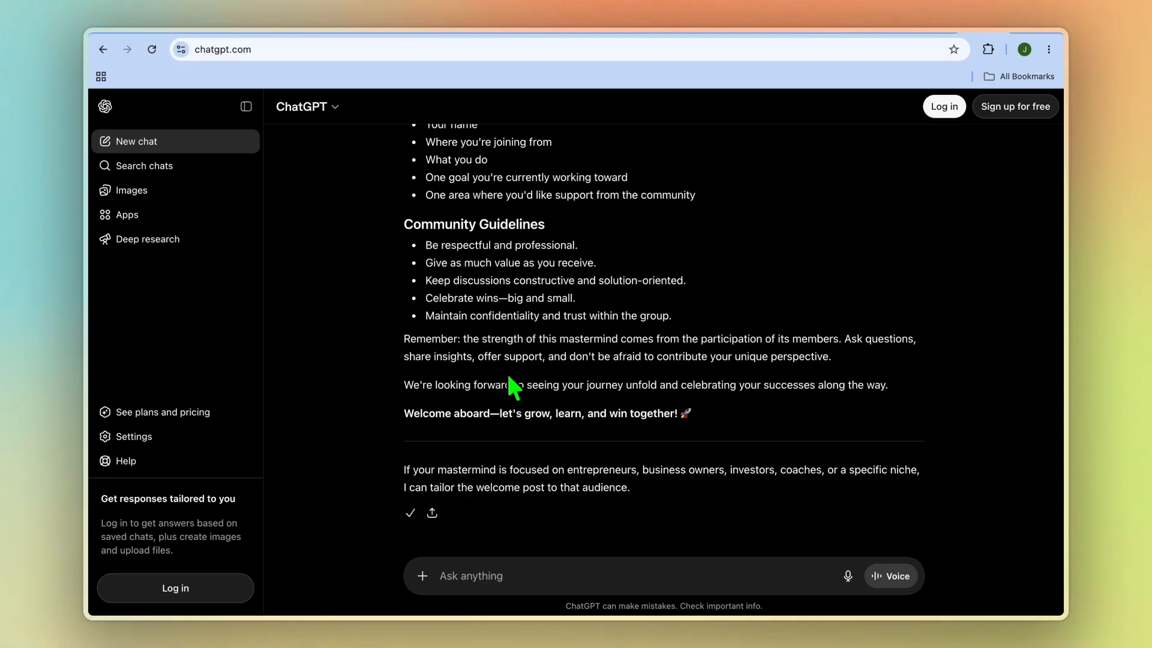
scroll(504, 375, "up", 15)
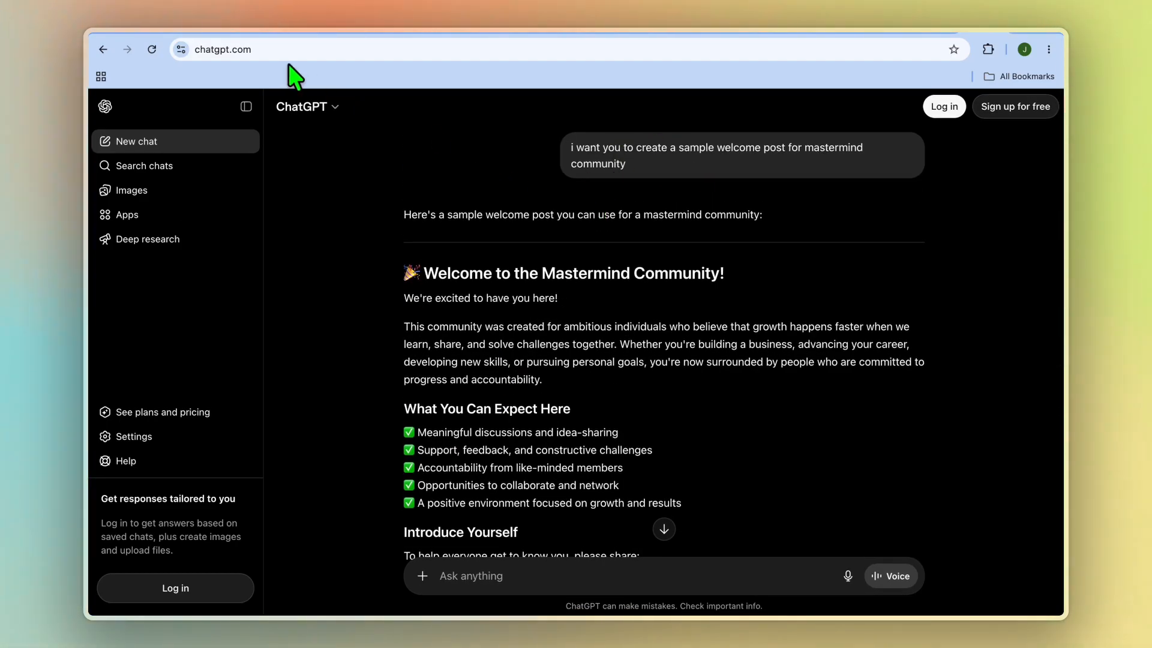
Switch back to the community and start an Announcements post titled "🎉 Welcome to the Mastermind Community!".
left_click(282, 29)
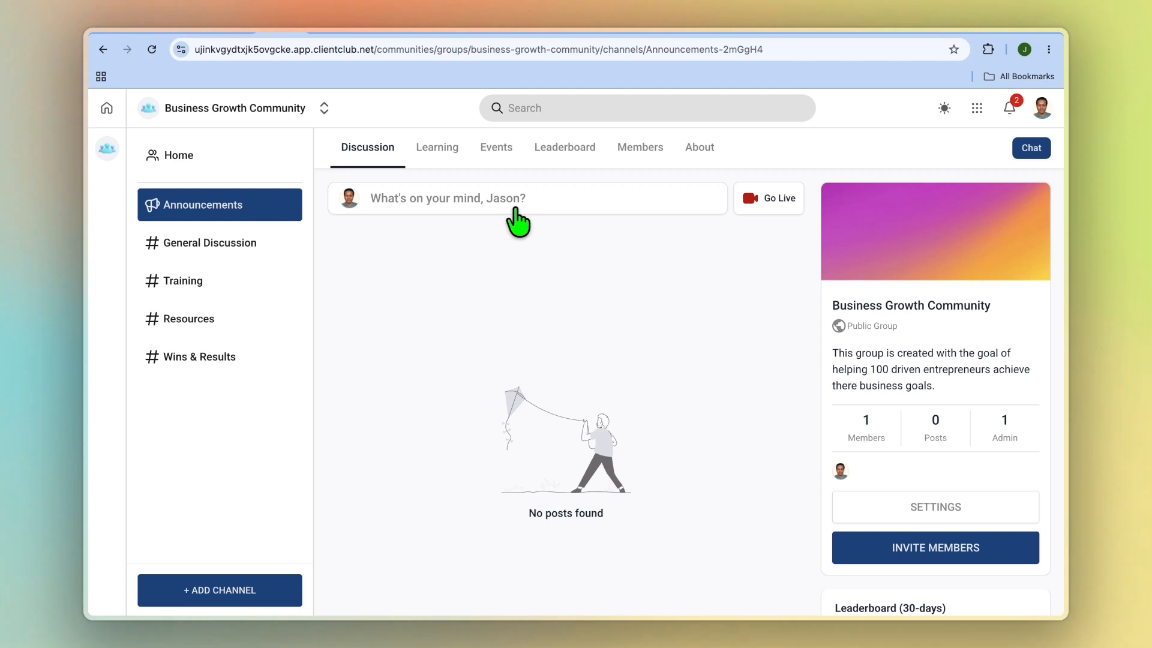
left_click(477, 198)
left_click(458, 265)
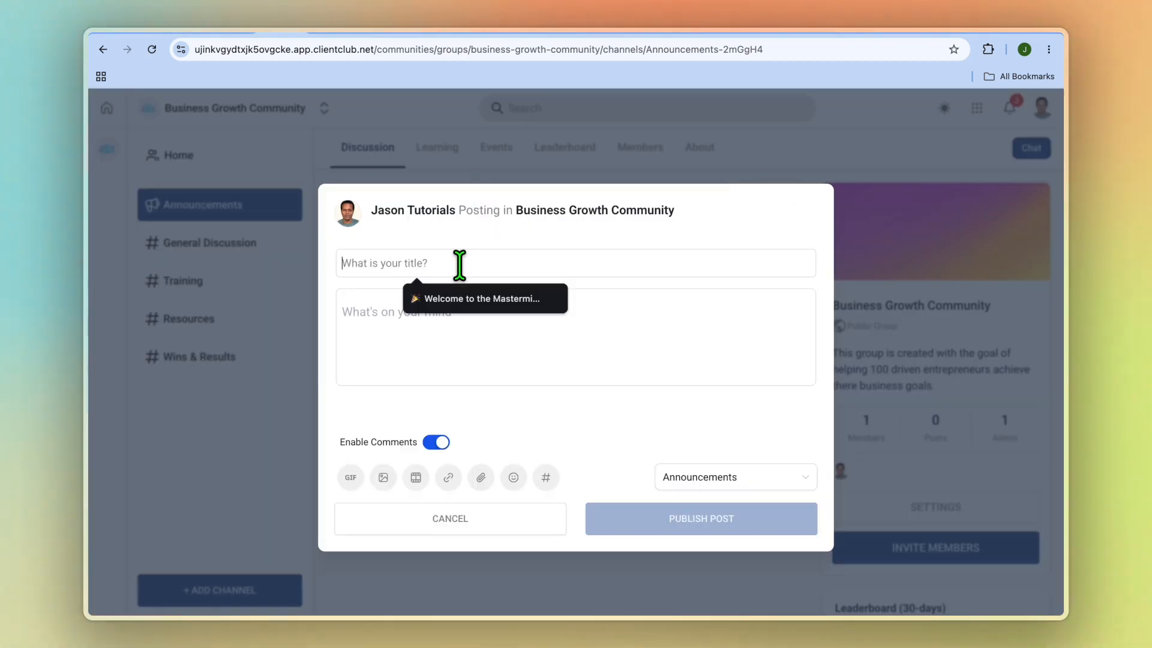
left_click(465, 300)
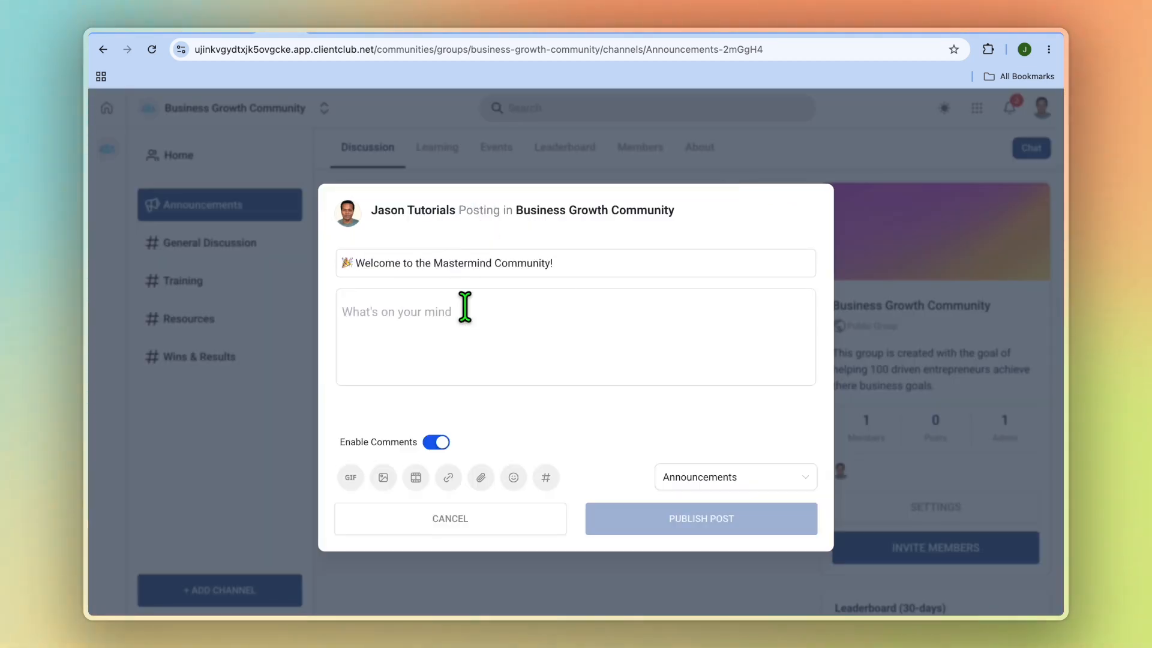
Paste the copied welcome text as the post body and delete the duplicate "Welcome to the Mastermind Community!" heading from it.
left_click(432, 316)
right_click(435, 317)
left_click(491, 427)
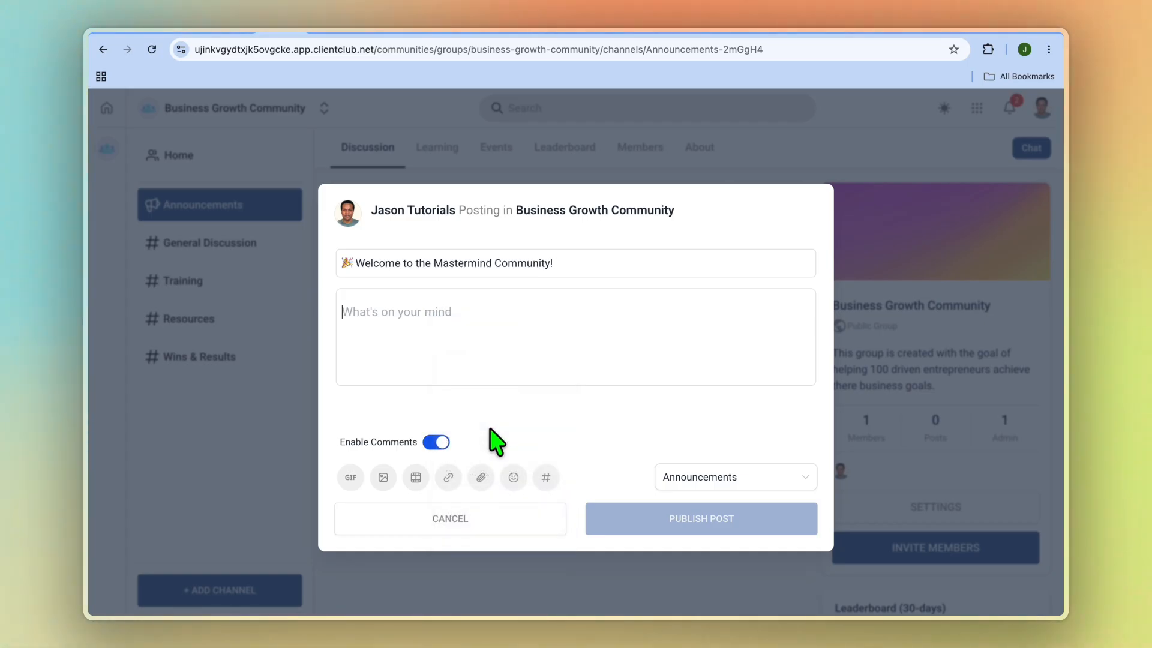
scroll(473, 342, "up", 10)
left_click_drag(504, 376, 352, 333)
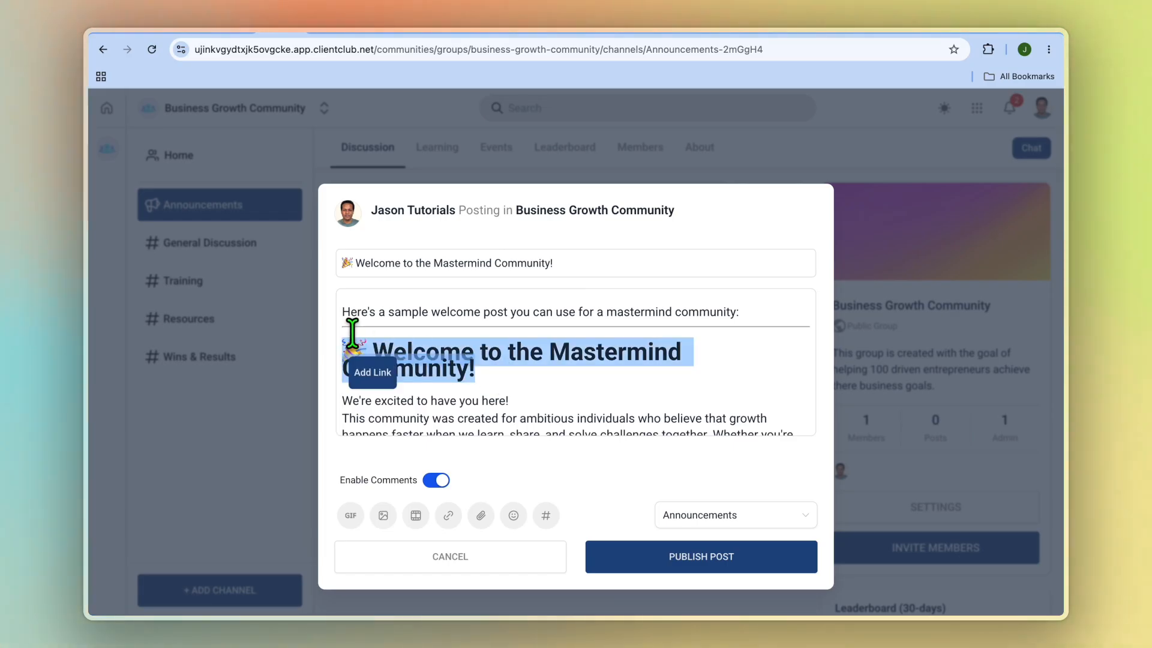
key("BackSpace")
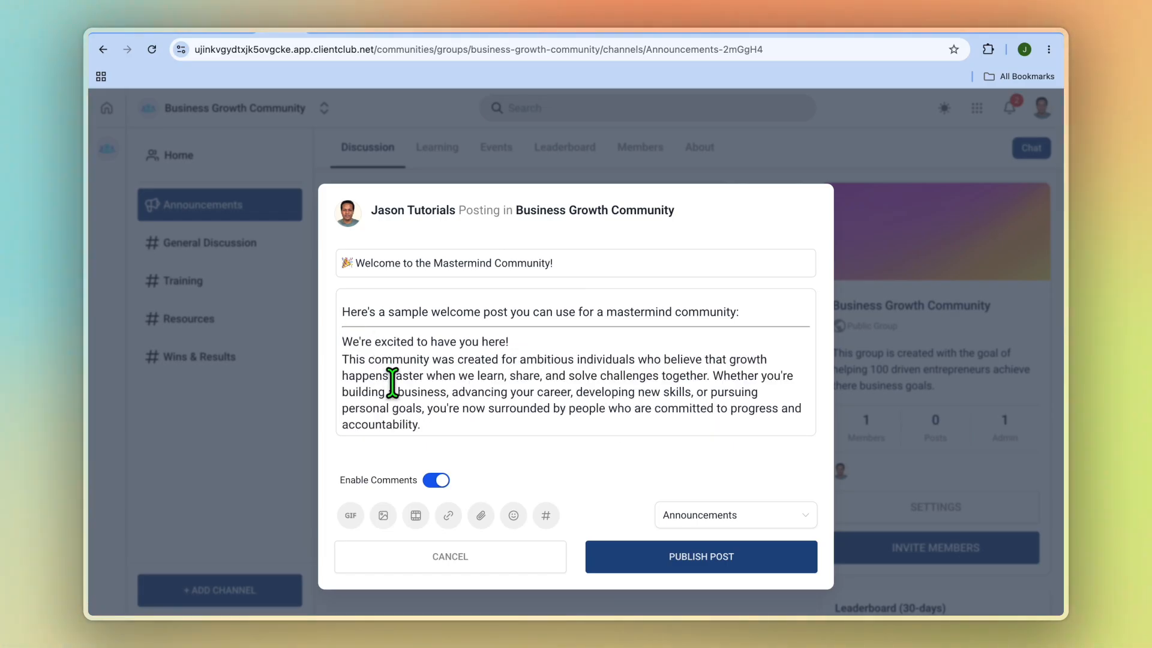
scroll(393, 383, "down", 8)
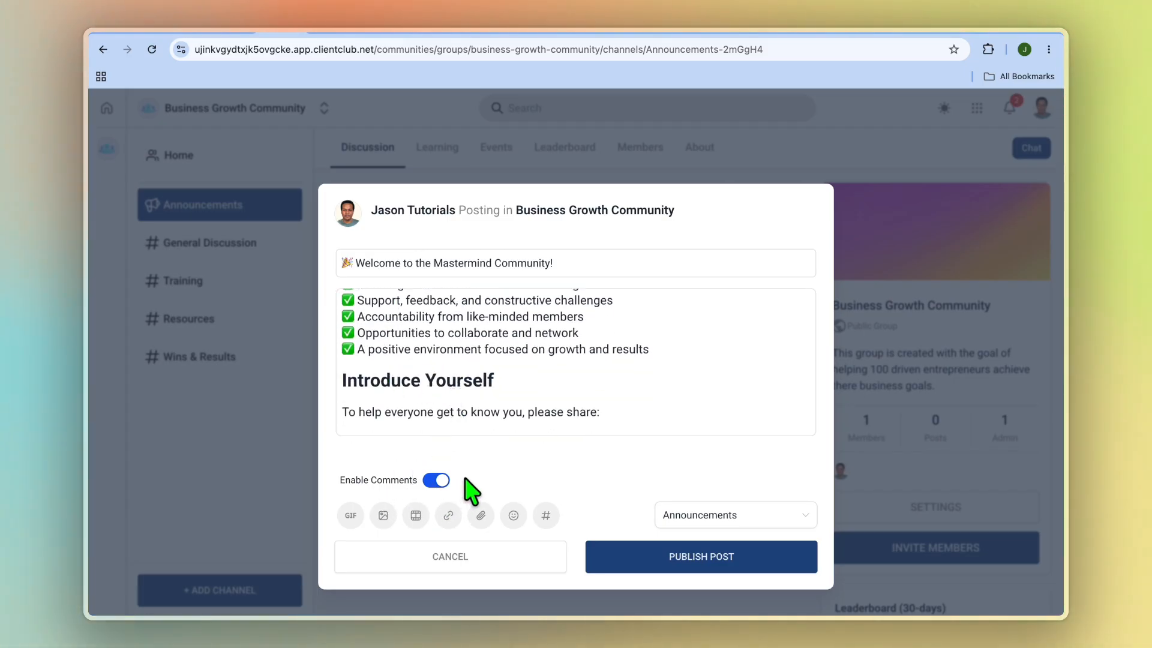
Publish the welcome post in Announcements and pin it.
left_click(675, 559)
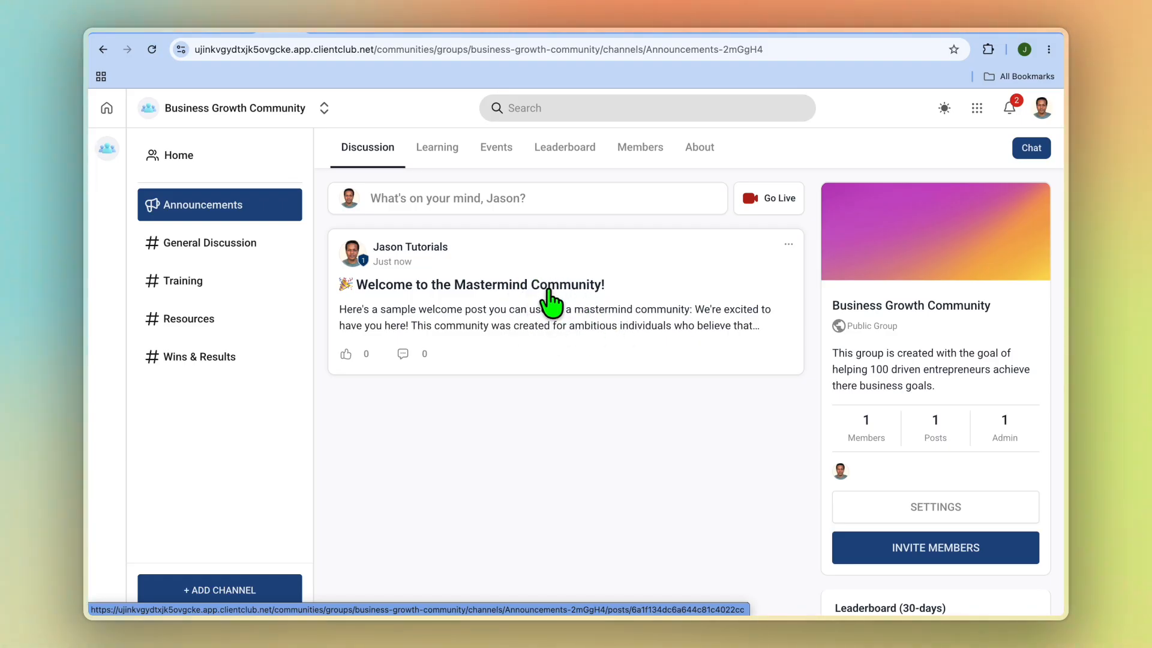
left_click(788, 245)
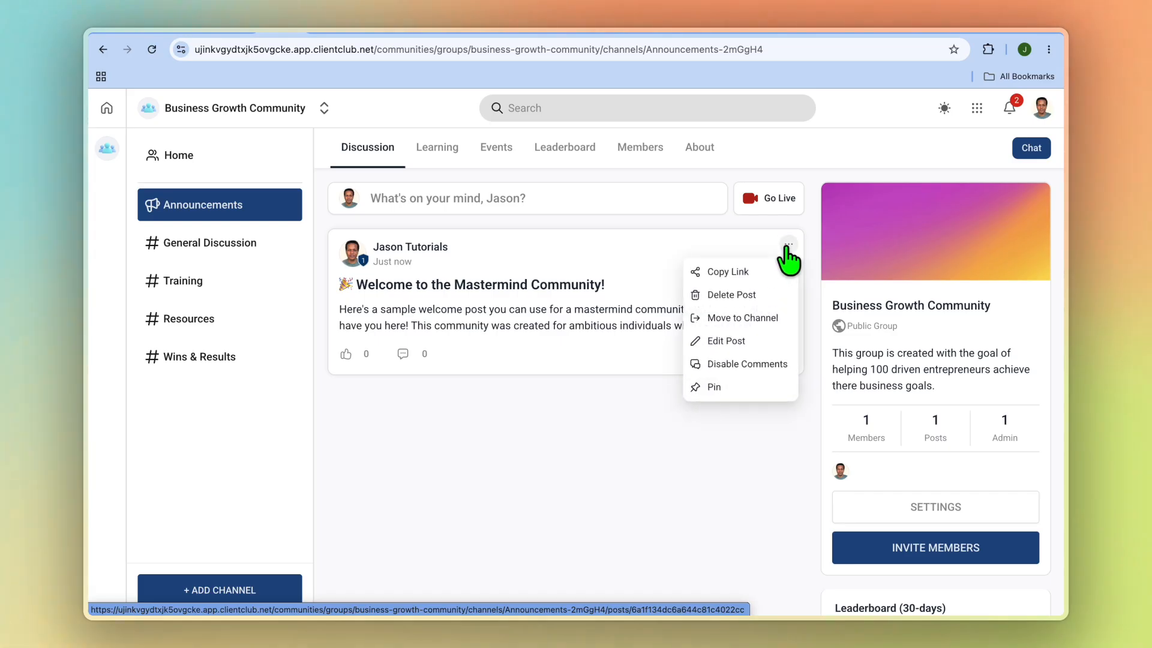
left_click(729, 389)
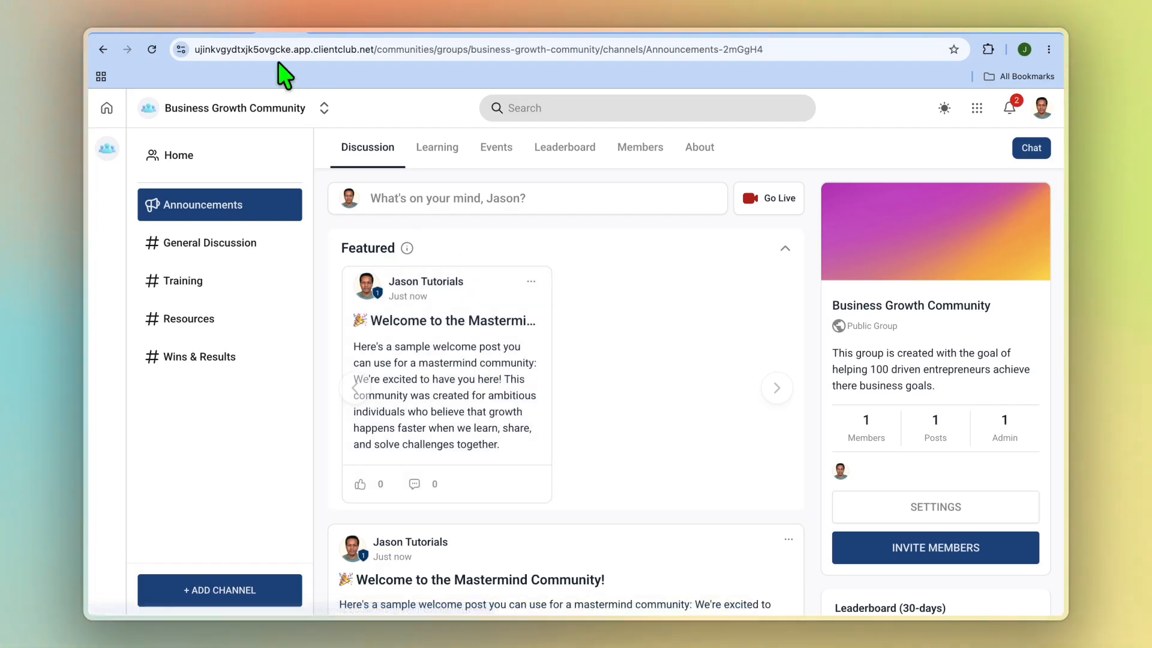
Switch to GoHighLevel and examine the title and description fields for creating a membership course from scratch.
left_click(240, 24)
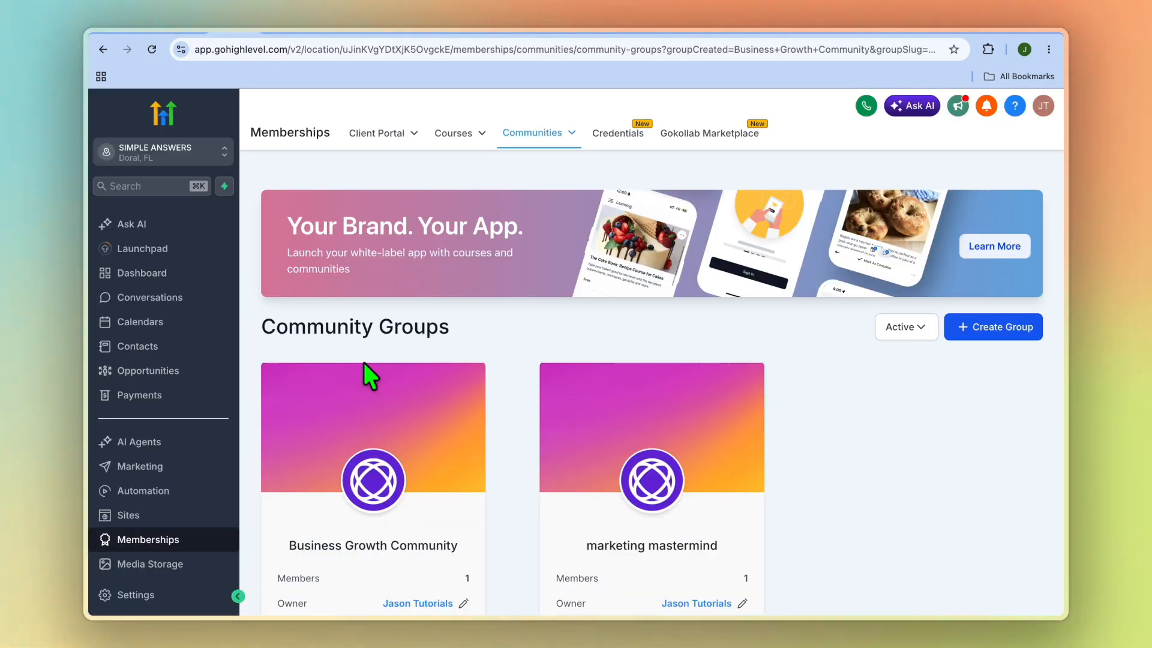
left_click(193, 540)
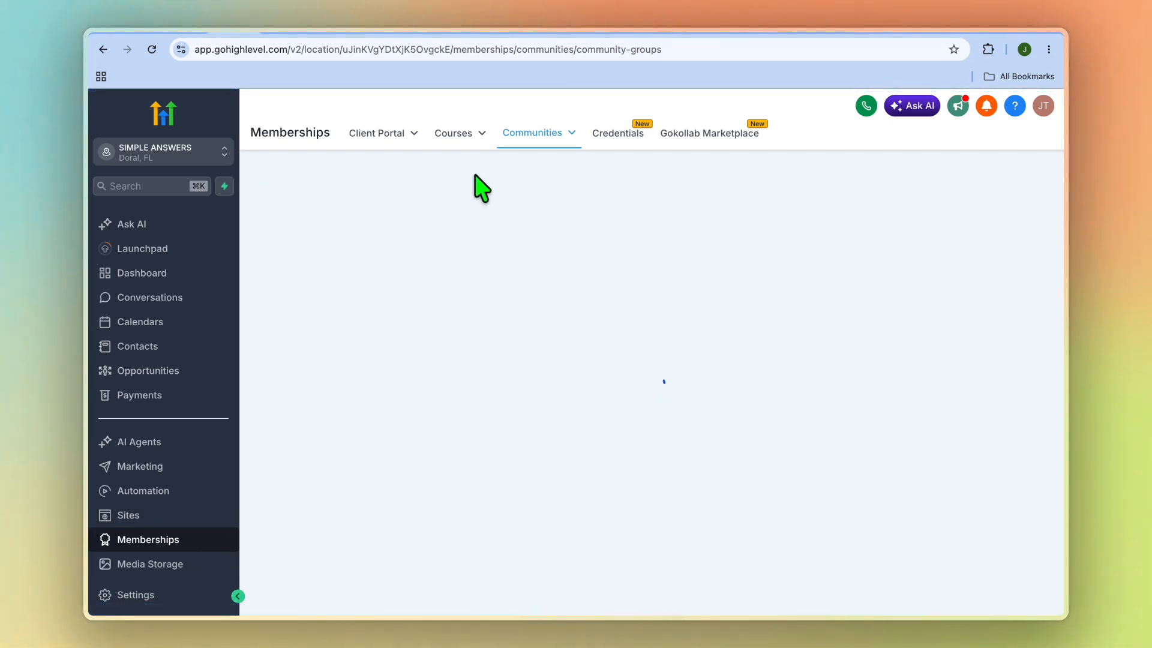
mouse_move(471, 135)
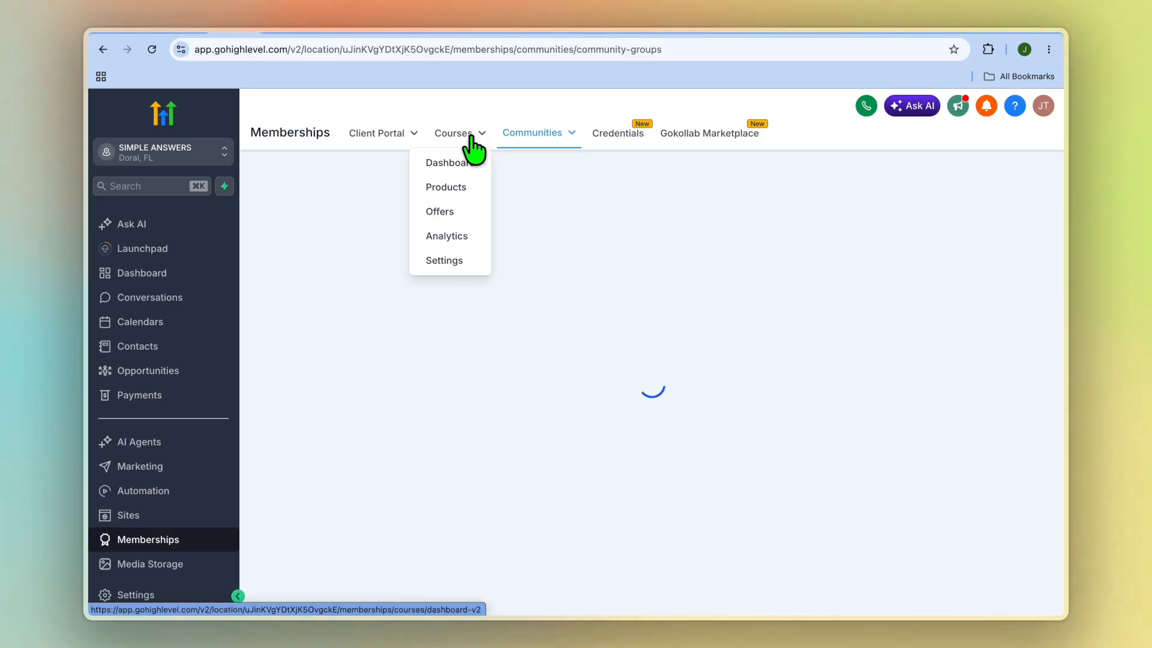
left_click(466, 193)
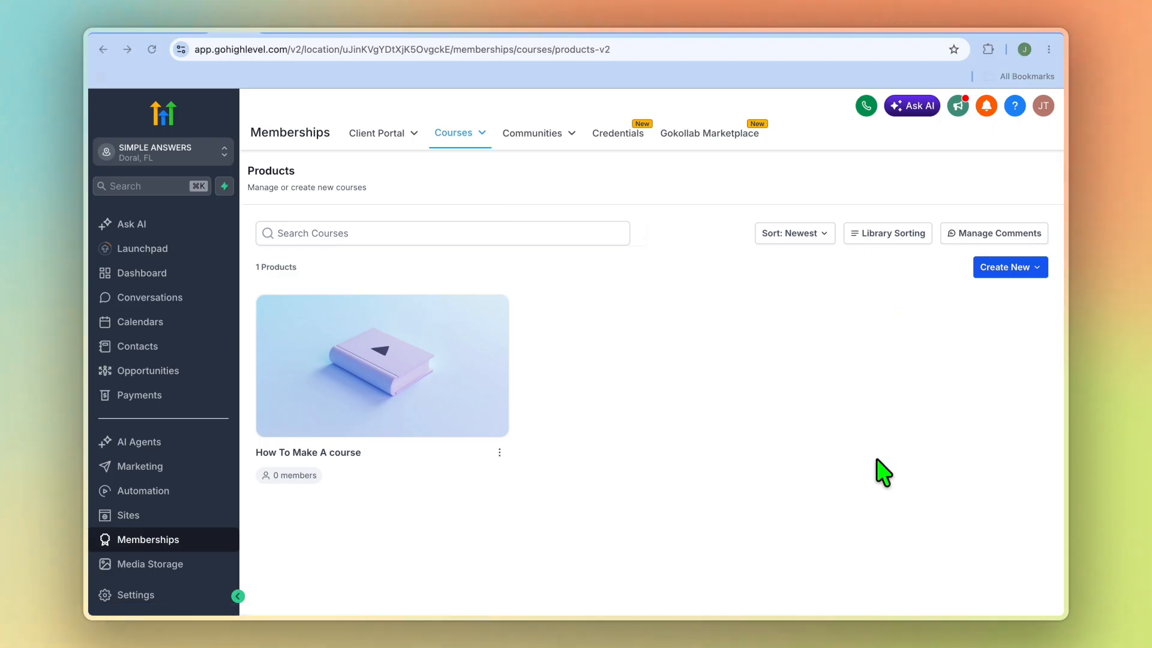
left_click(1018, 271)
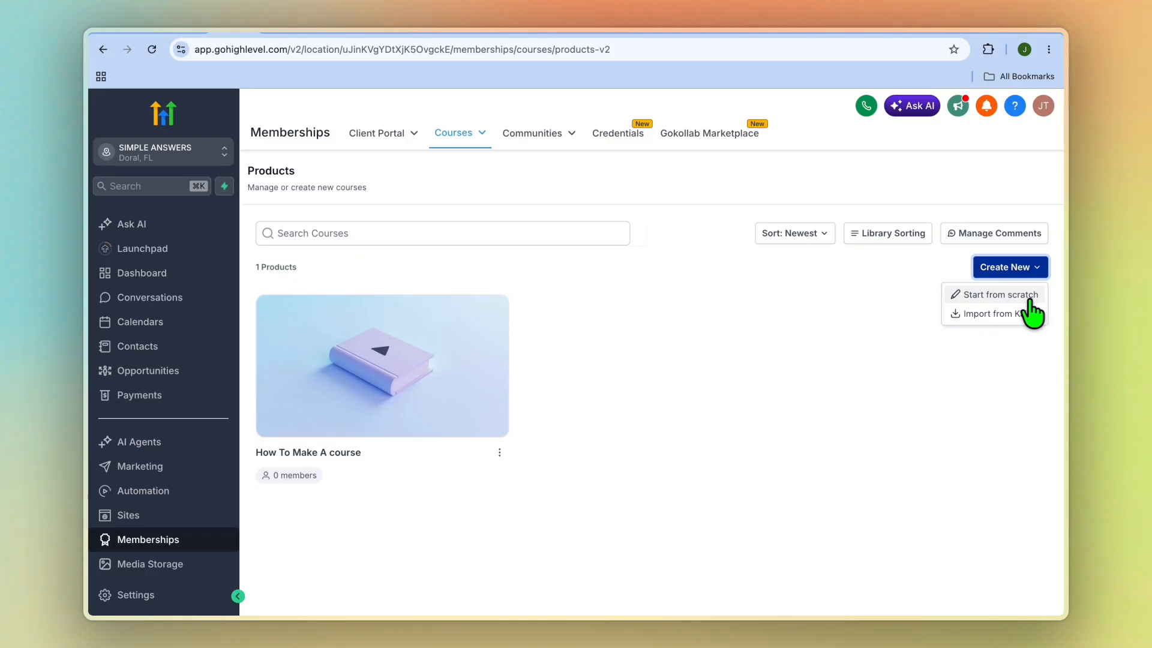
left_click(1030, 298)
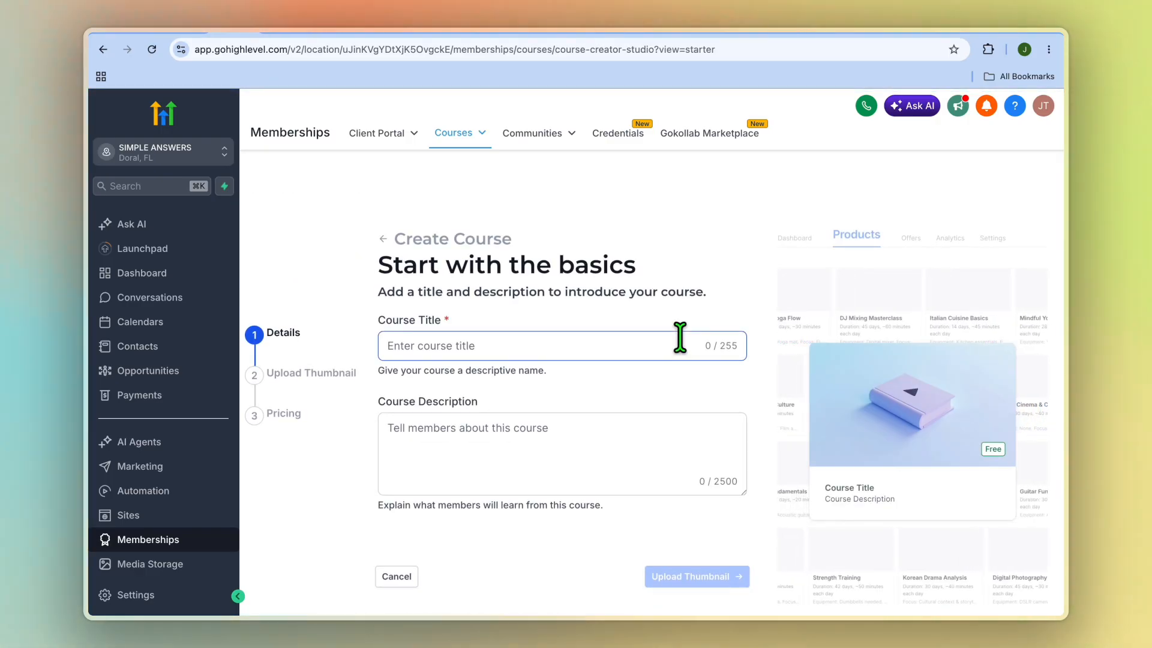
scroll(680, 338, "down", 1)
left_click(612, 466)
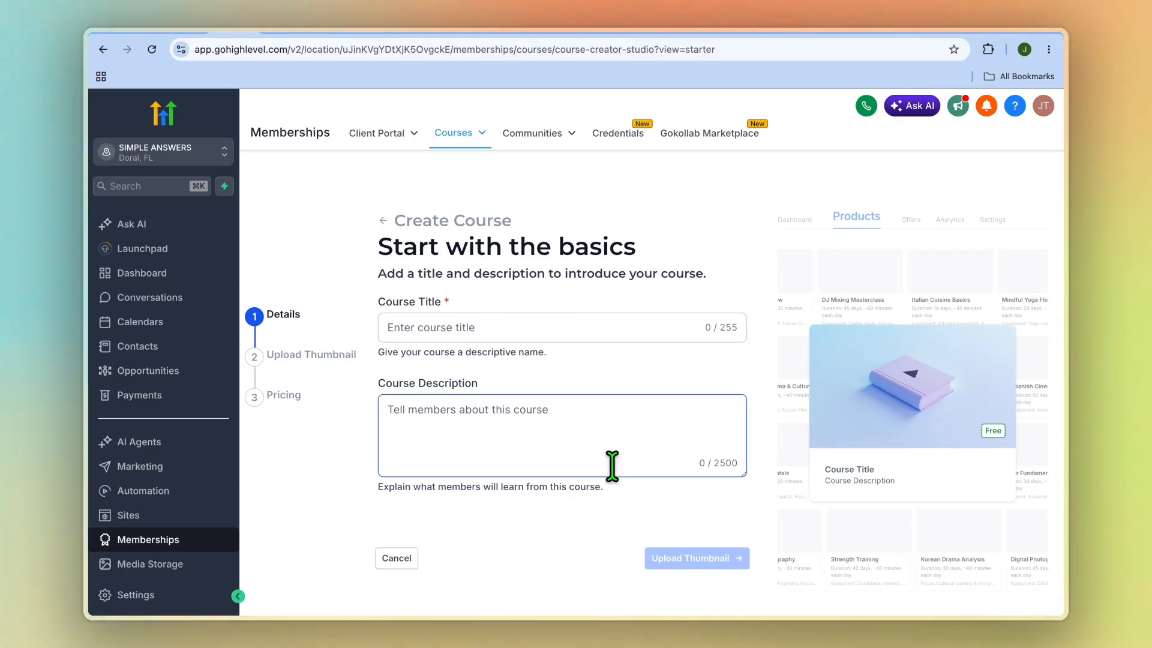
left_click(638, 519)
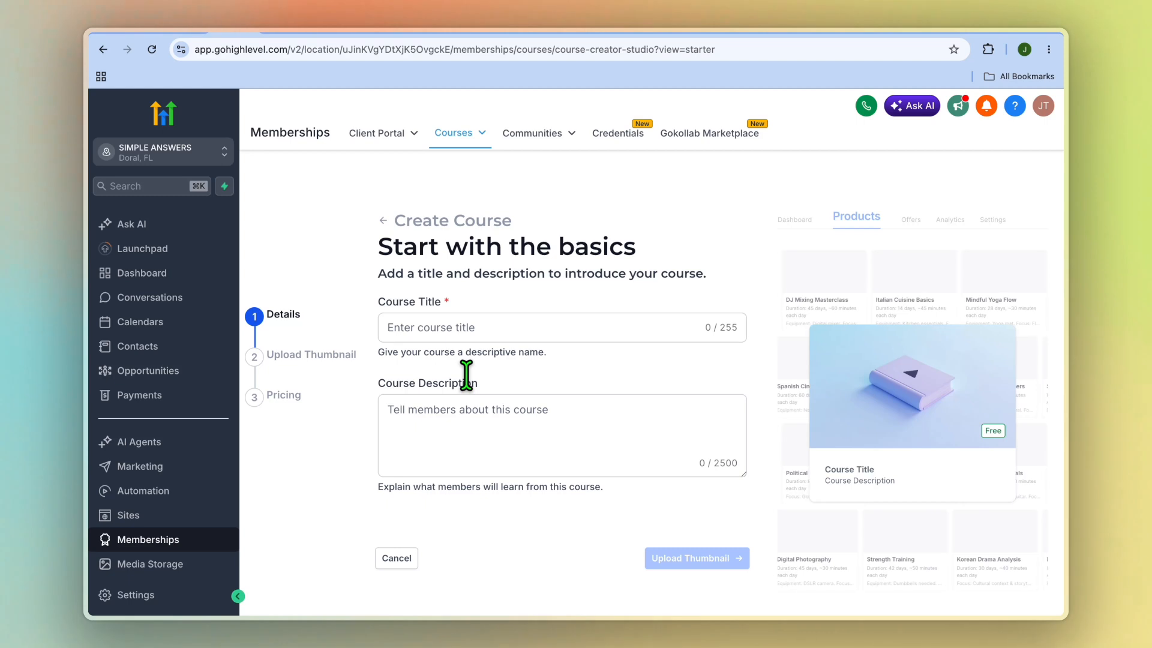
scroll(467, 375, "up", 1)
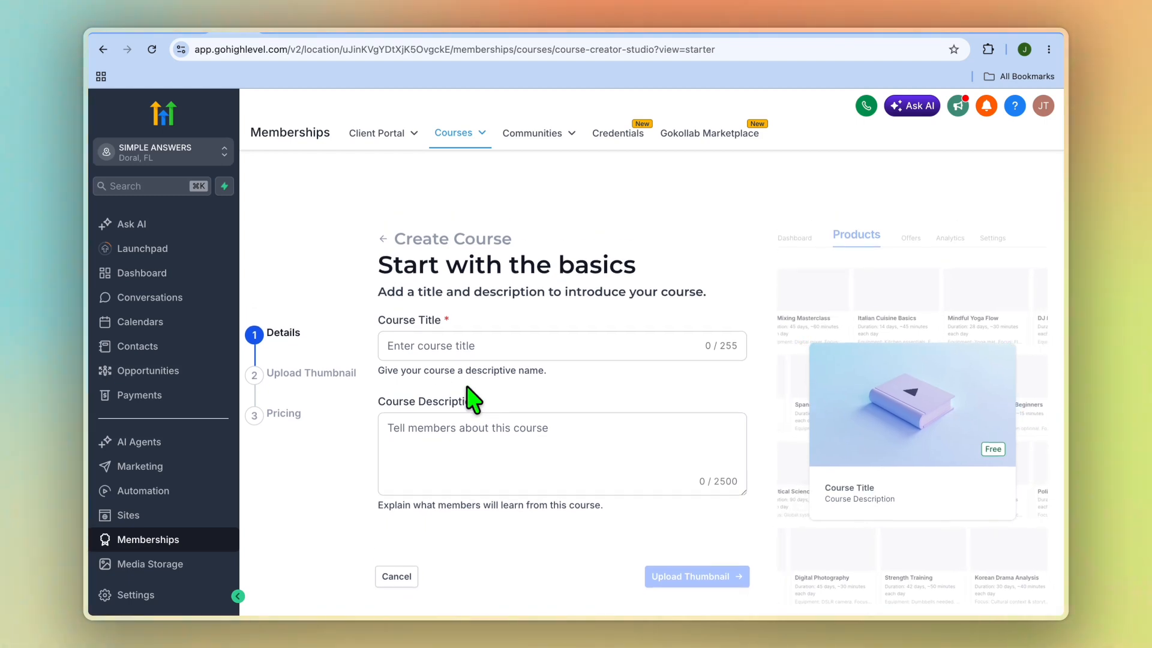
Examine the payment providers available for connection under the account's payment integrations.
left_click(157, 395)
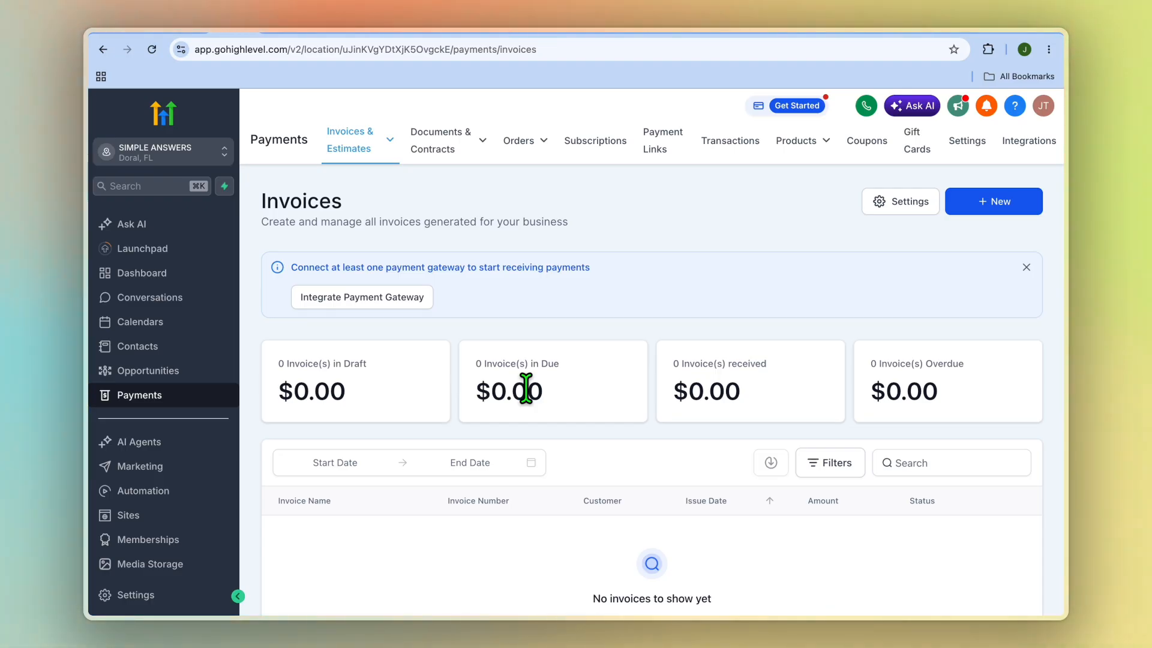
left_click(378, 305)
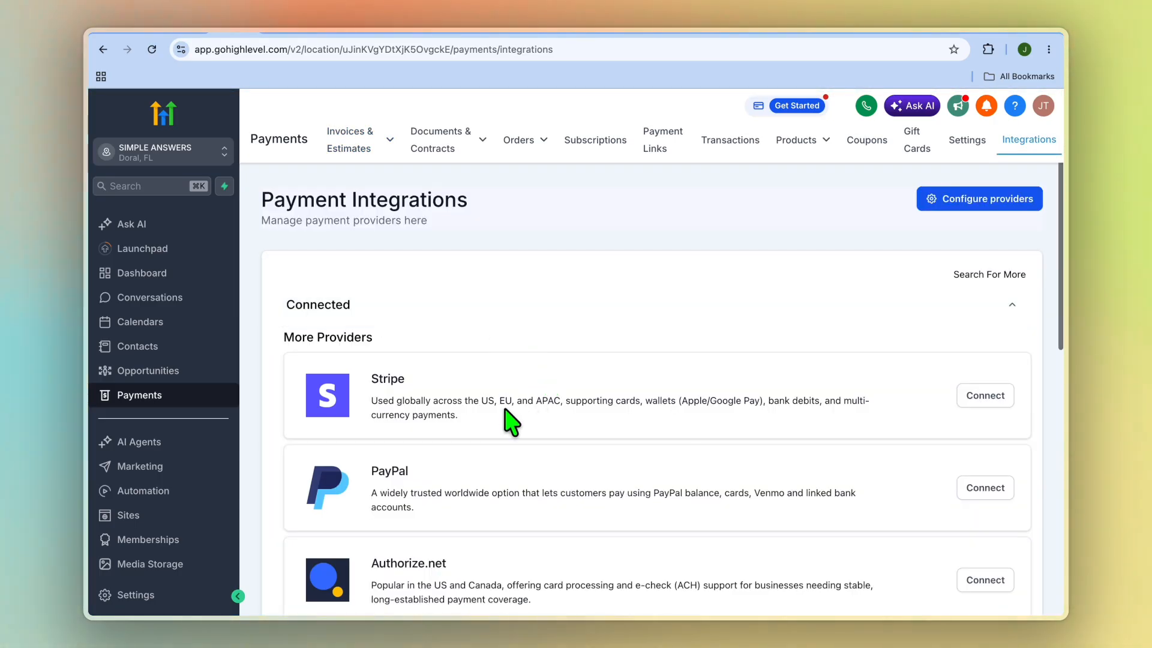
scroll(511, 414, "down", 3)
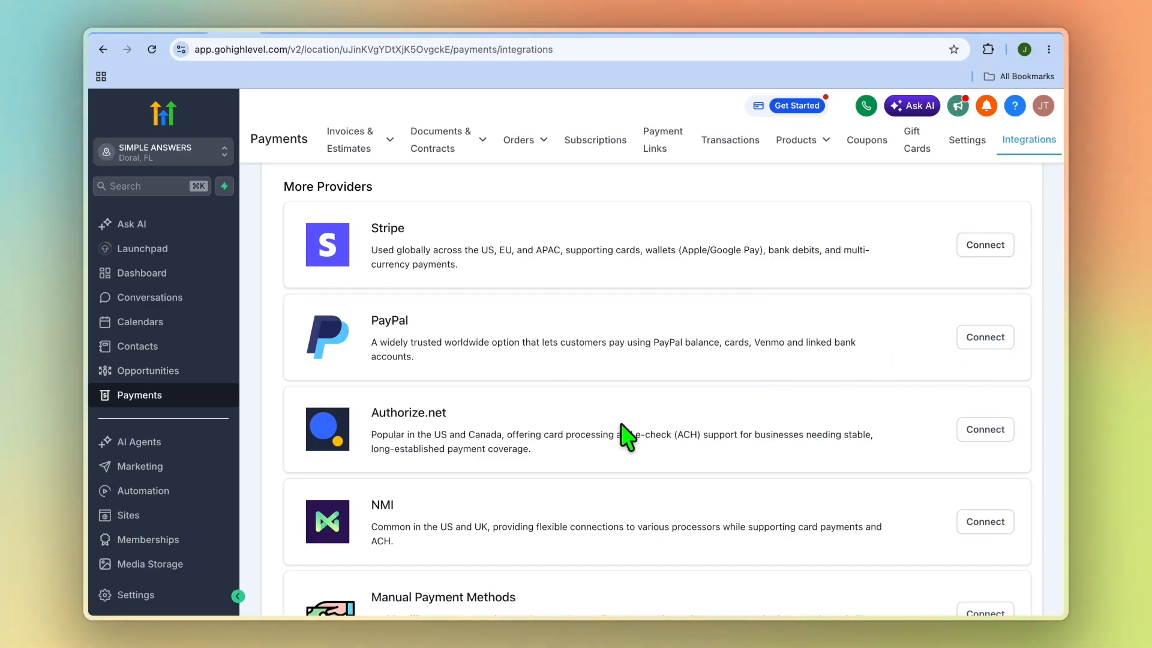
scroll(624, 435, "down", 6)
scroll(623, 420, "up", 9)
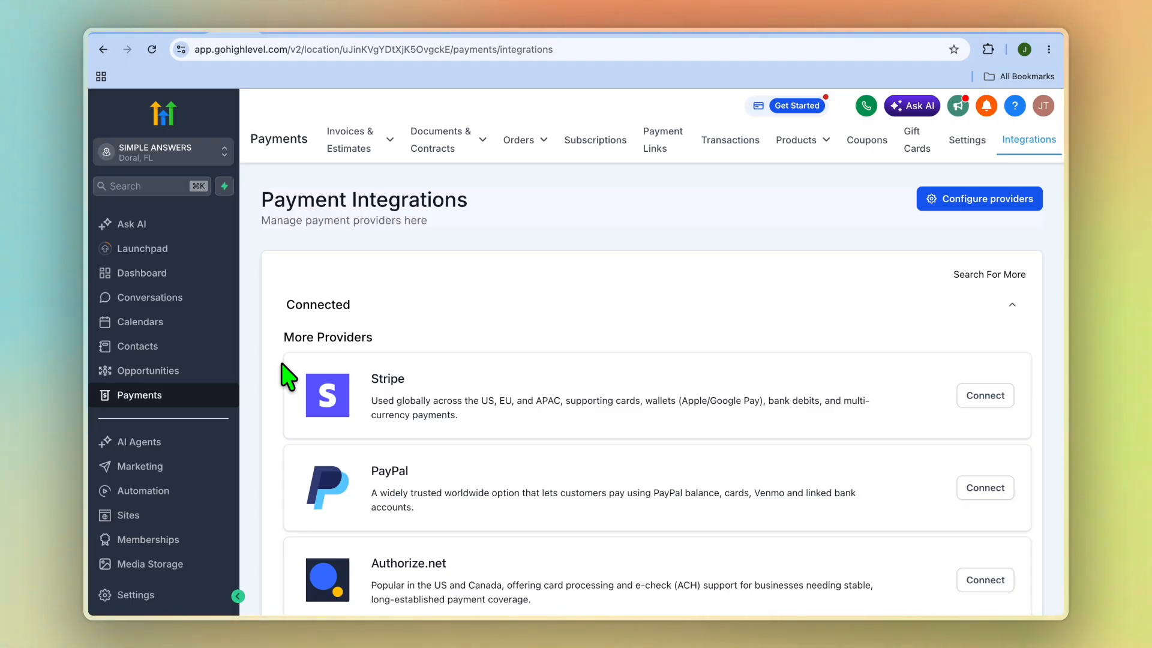
View the list of course products under Memberships, then return to the Business Growth Community's Announcements channel.
left_click(171, 542)
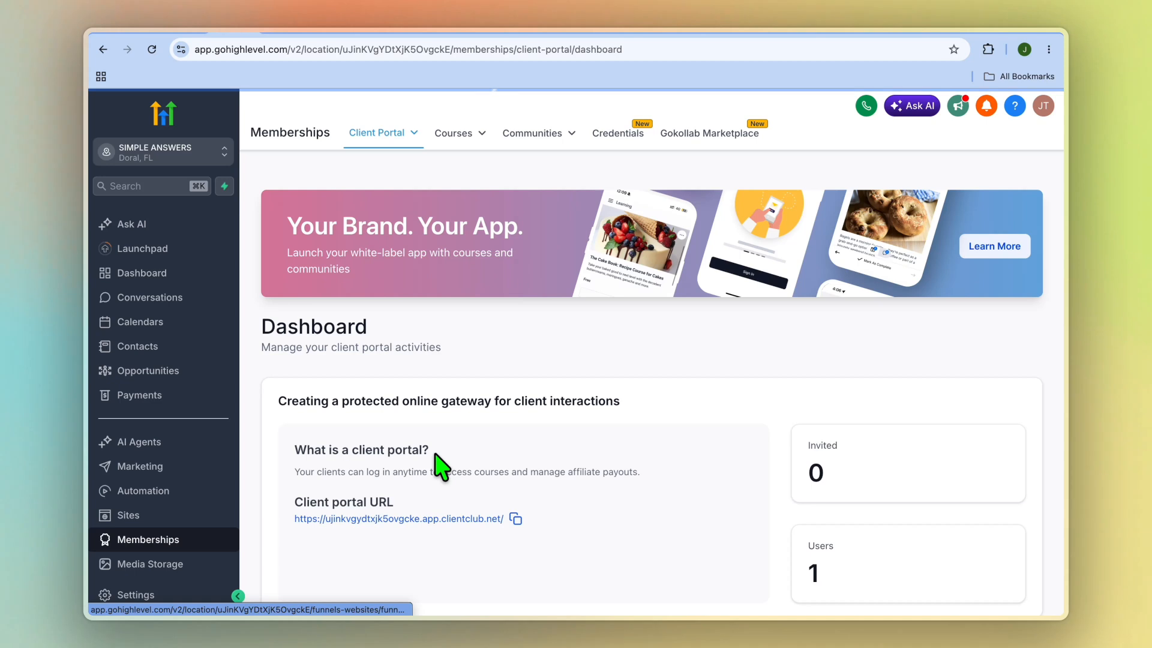
mouse_move(476, 144)
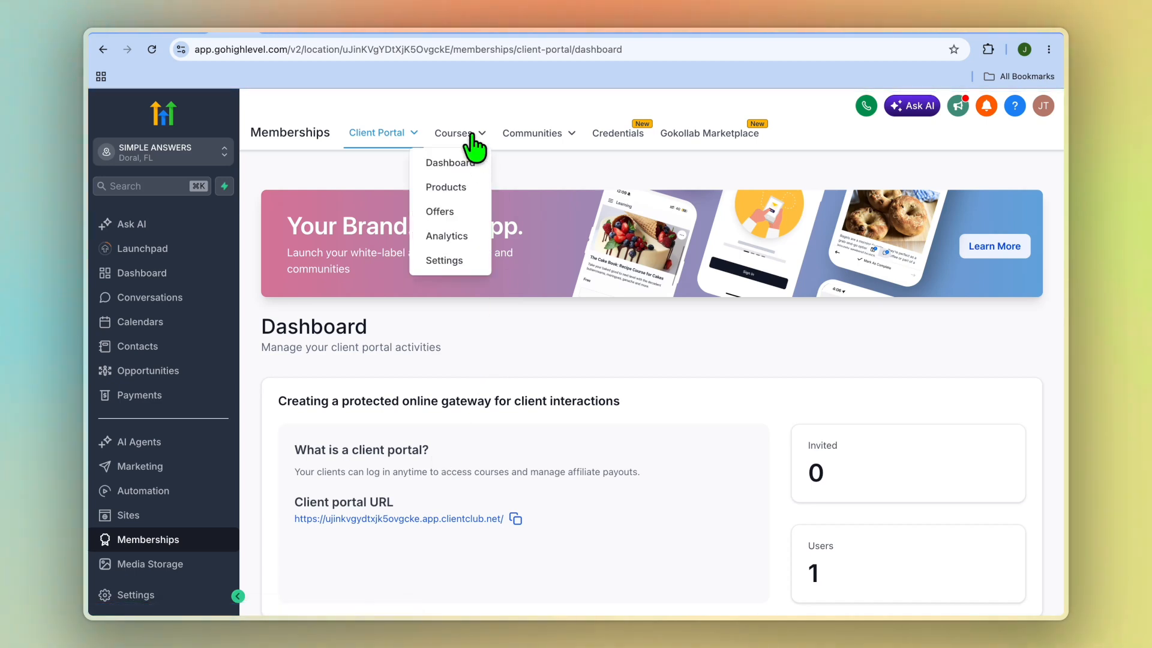
left_click(465, 195)
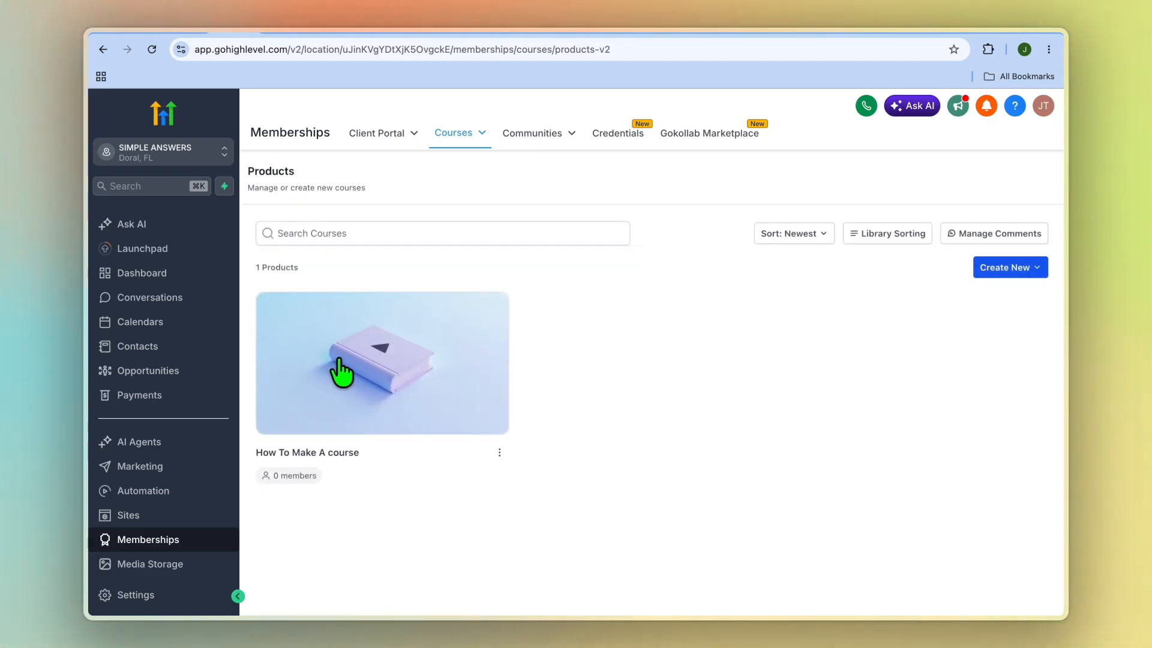
left_click(551, 135)
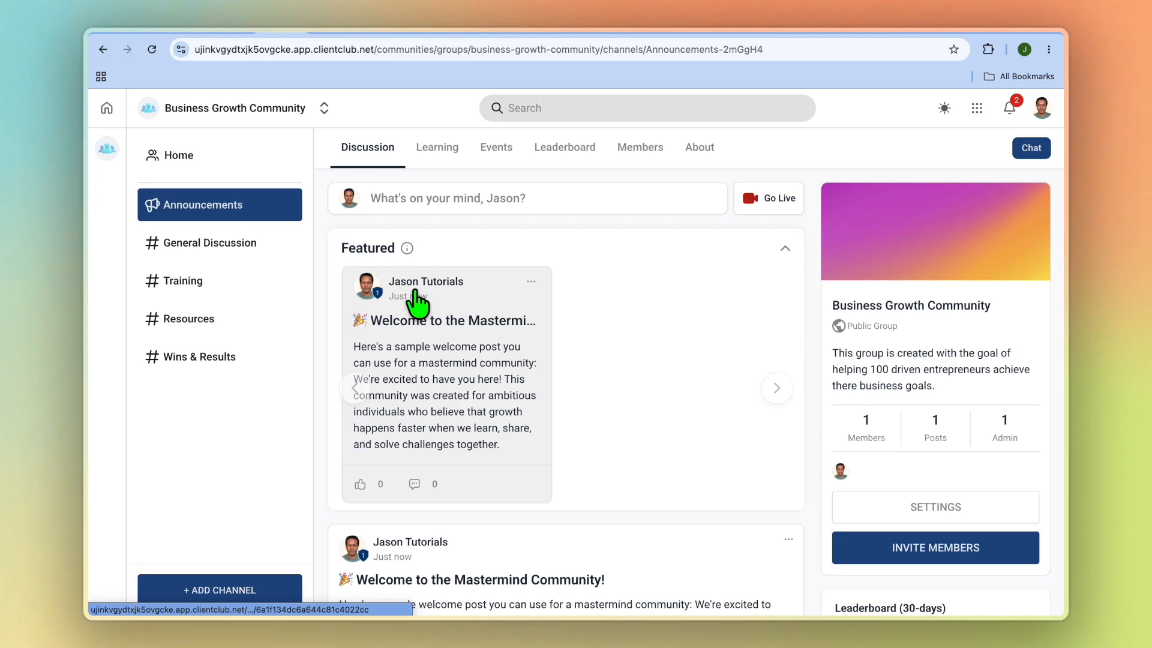
Add the existing course "How To Make A course" to the Business Growth Community's learning area with visibility for All Members.
left_click_drag(249, 276, 248, 276)
left_click(439, 150)
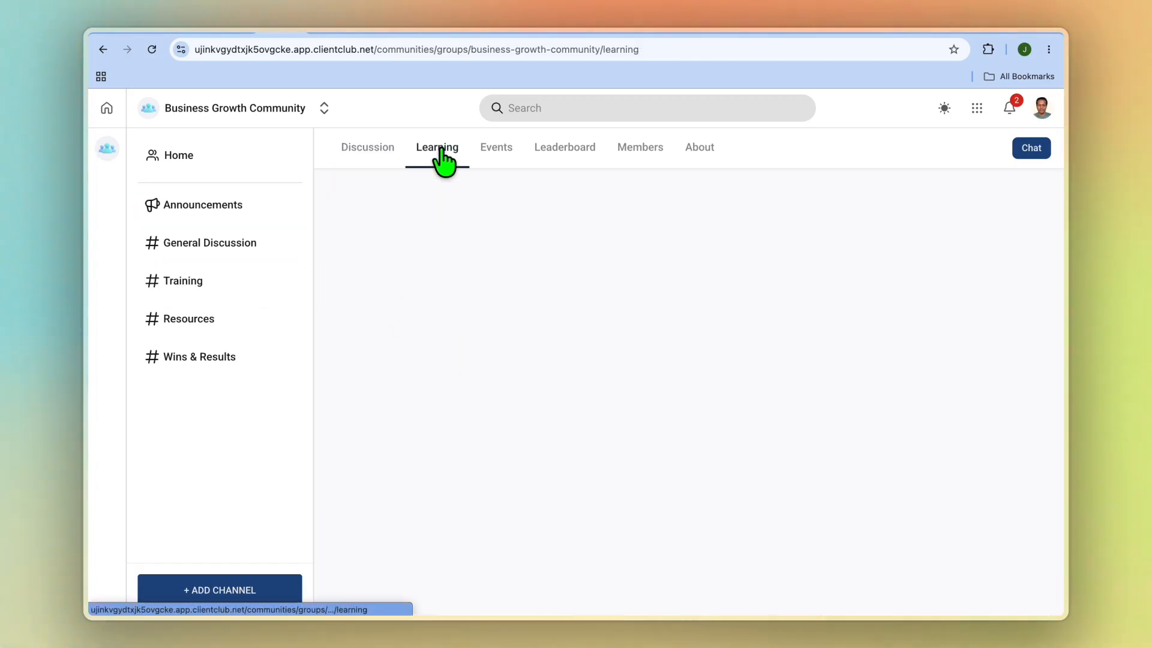
left_click(474, 351)
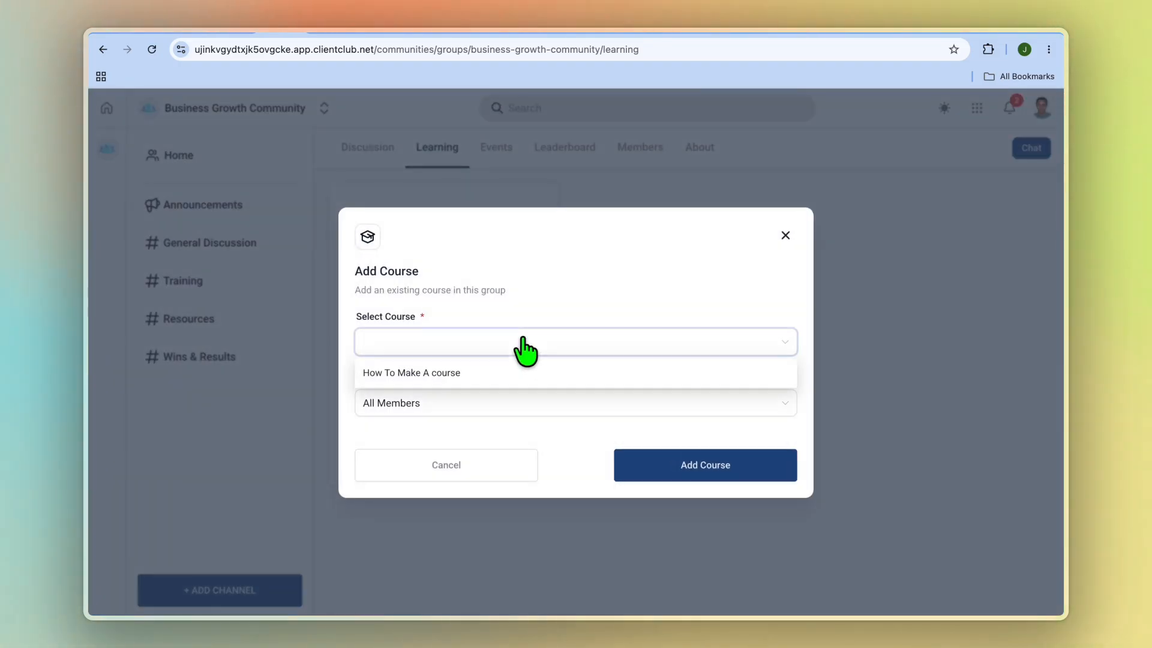
left_click(519, 375)
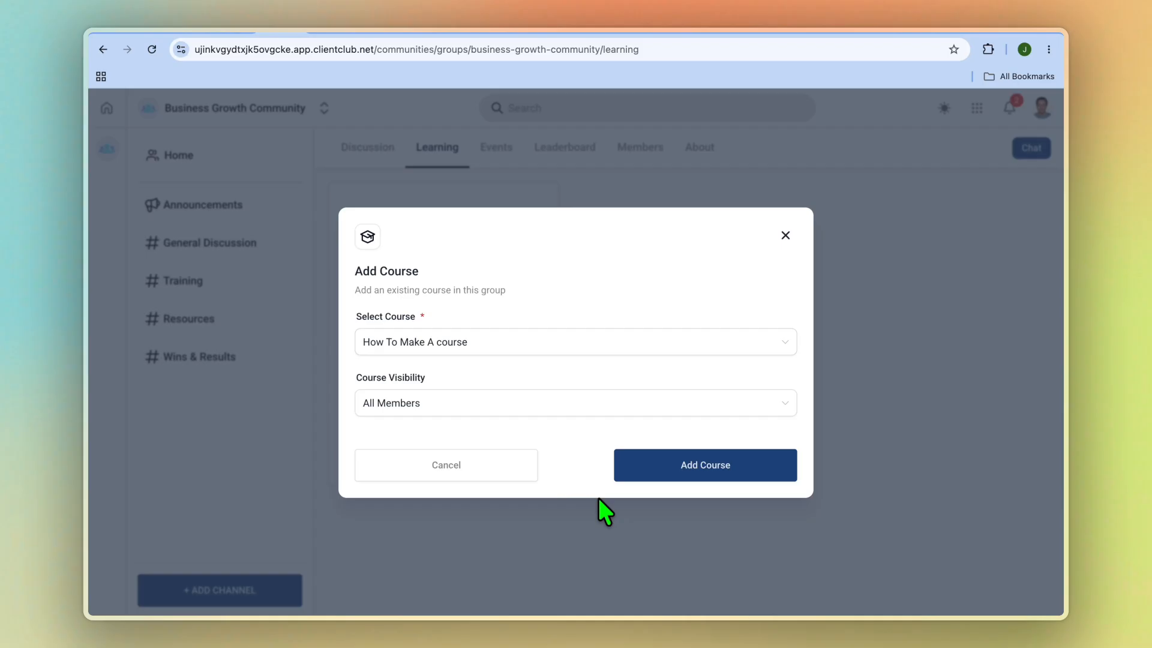
left_click(576, 403)
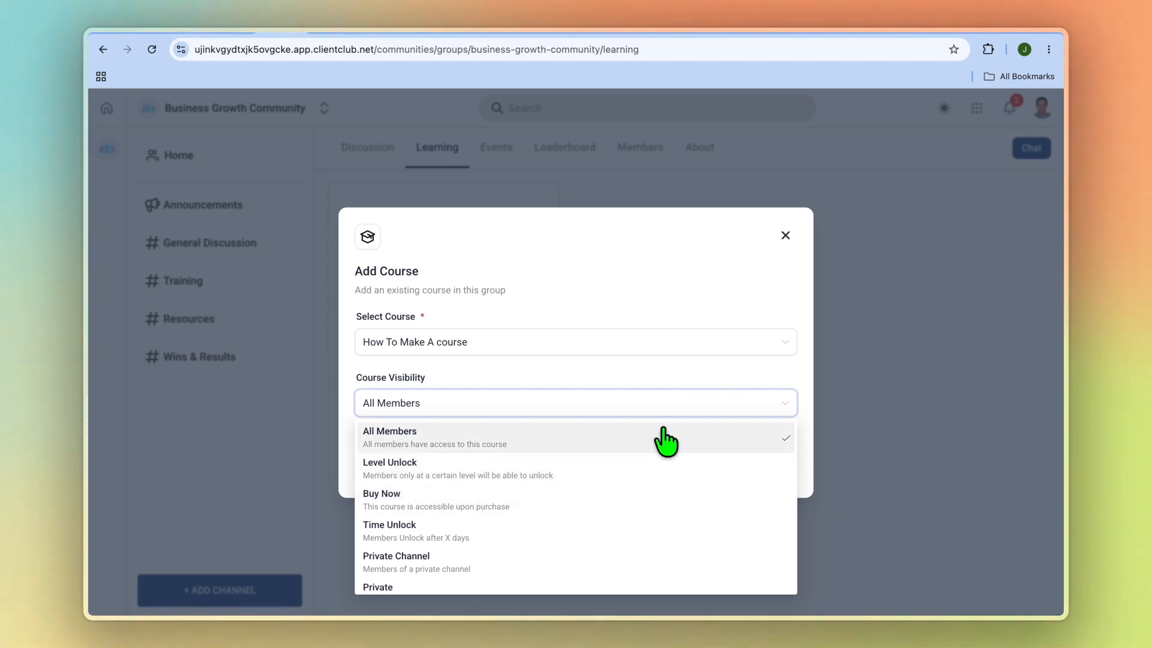
left_click(747, 268)
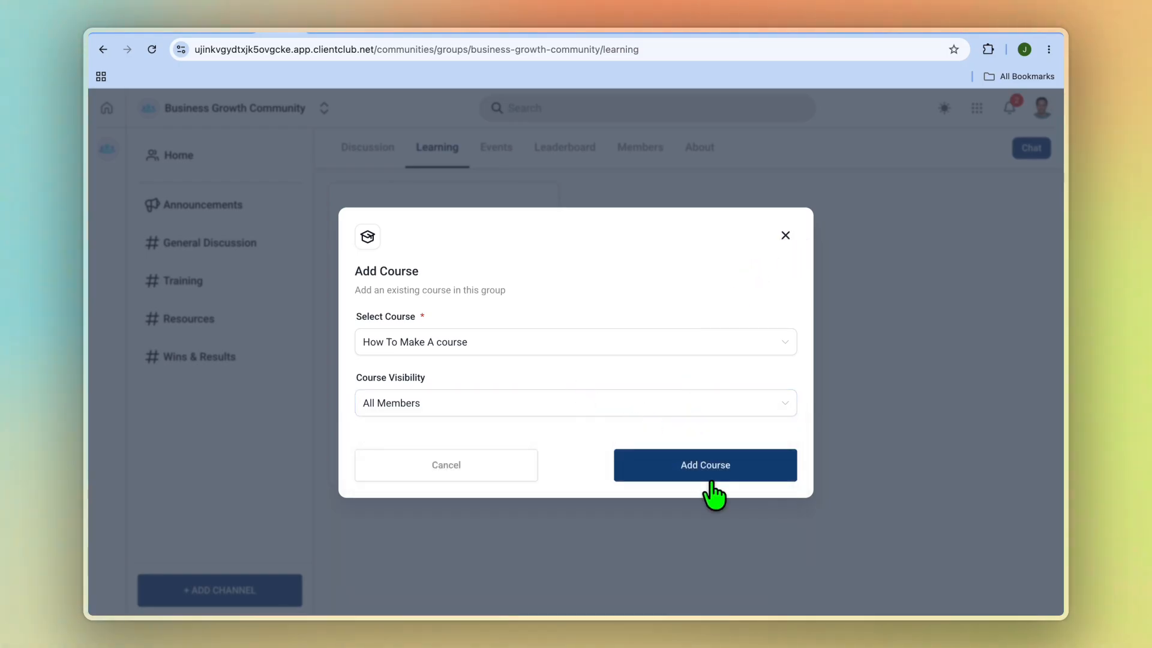
left_click(711, 469)
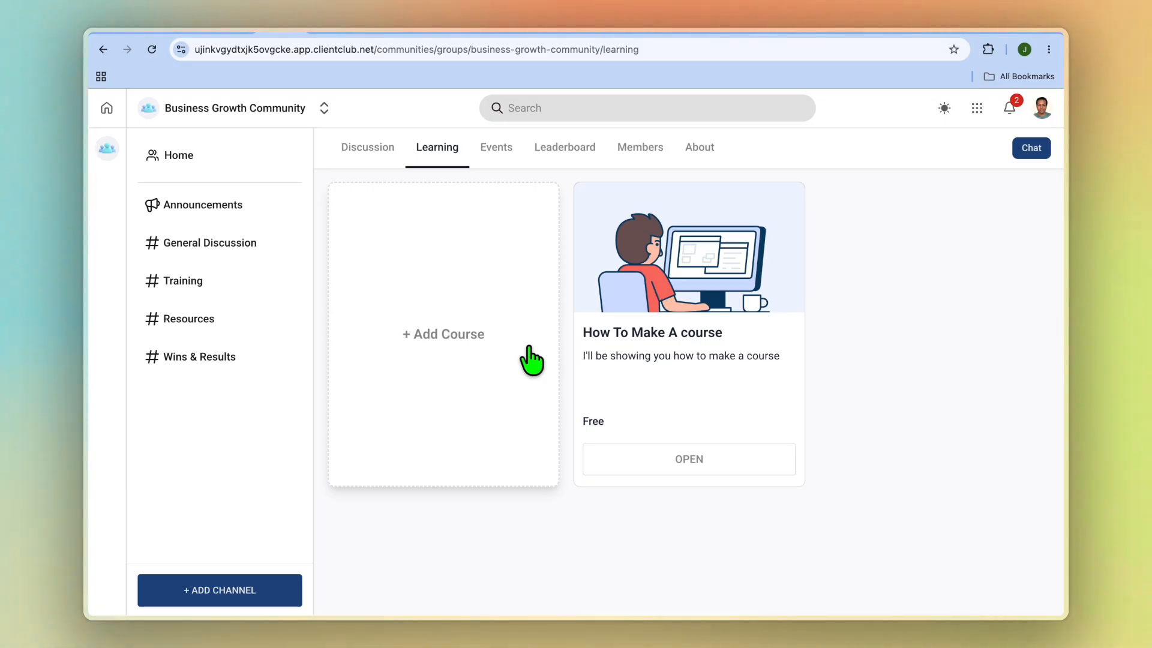
Switch to GoHighLevel and open the Communities settings under Memberships, then return to the community's learning area.
left_click(238, 26)
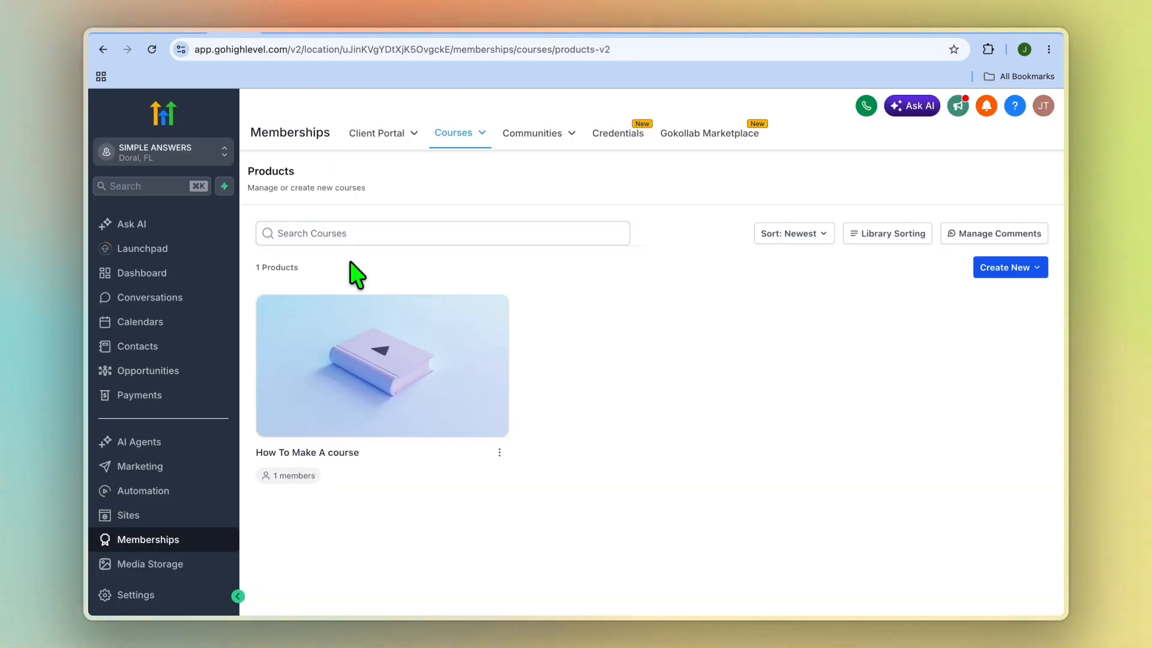
mouse_move(543, 140)
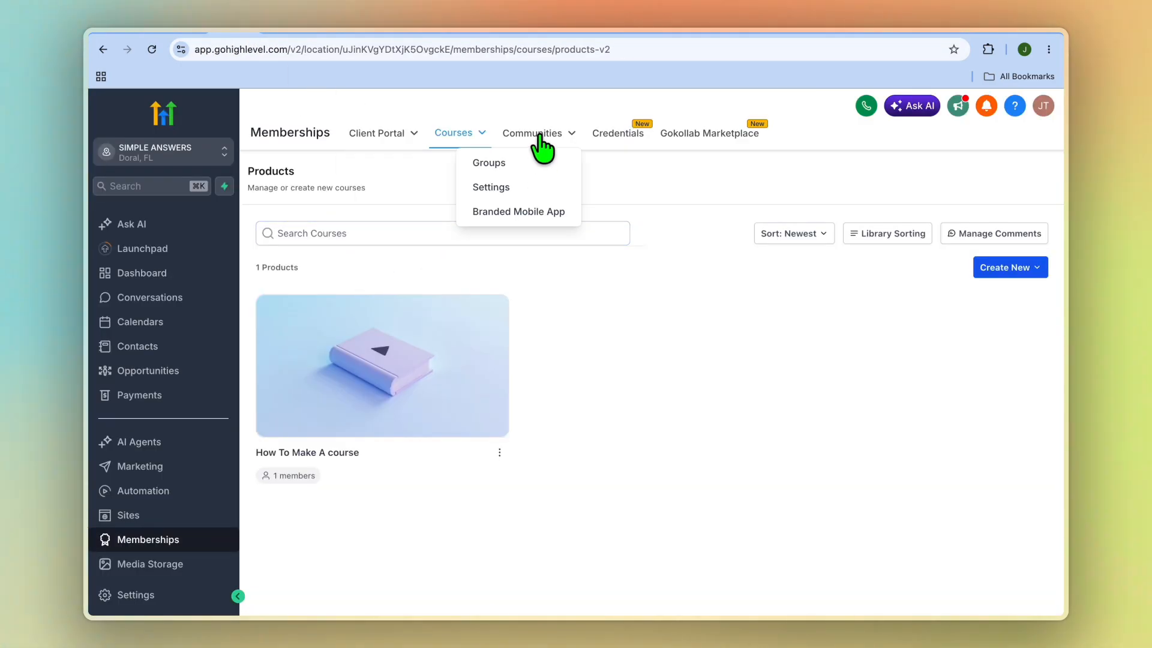
left_click(502, 189)
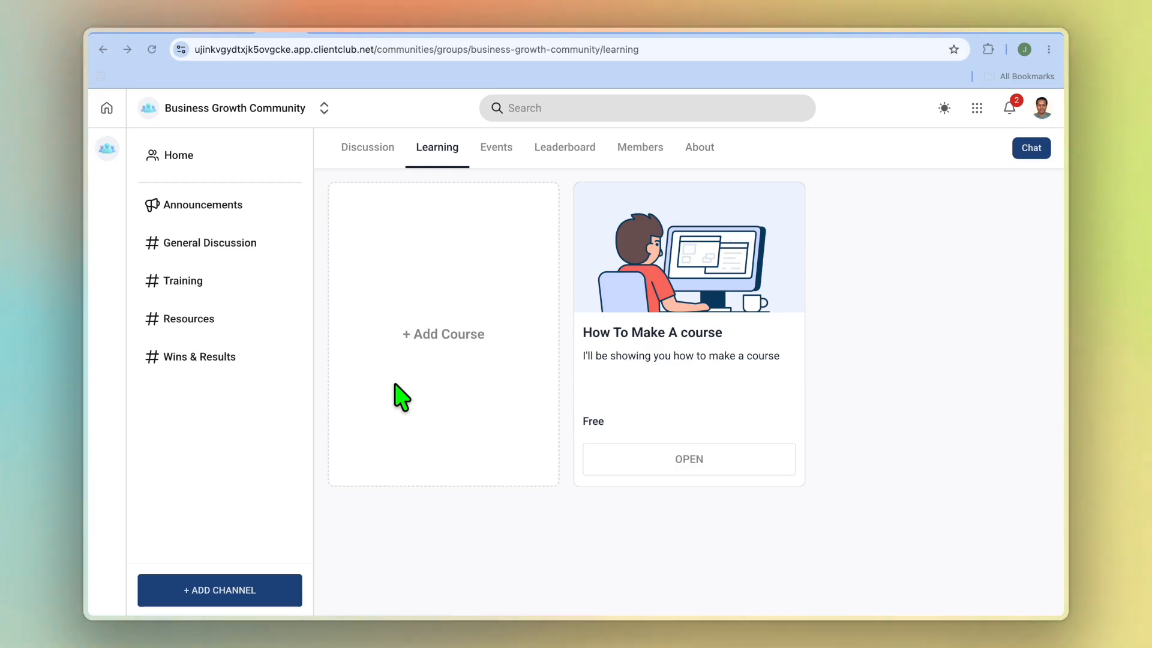
Switch to GoHighLevel and examine the pricing, access and attached products of the "How To Make A course" offer.
left_click(243, 34)
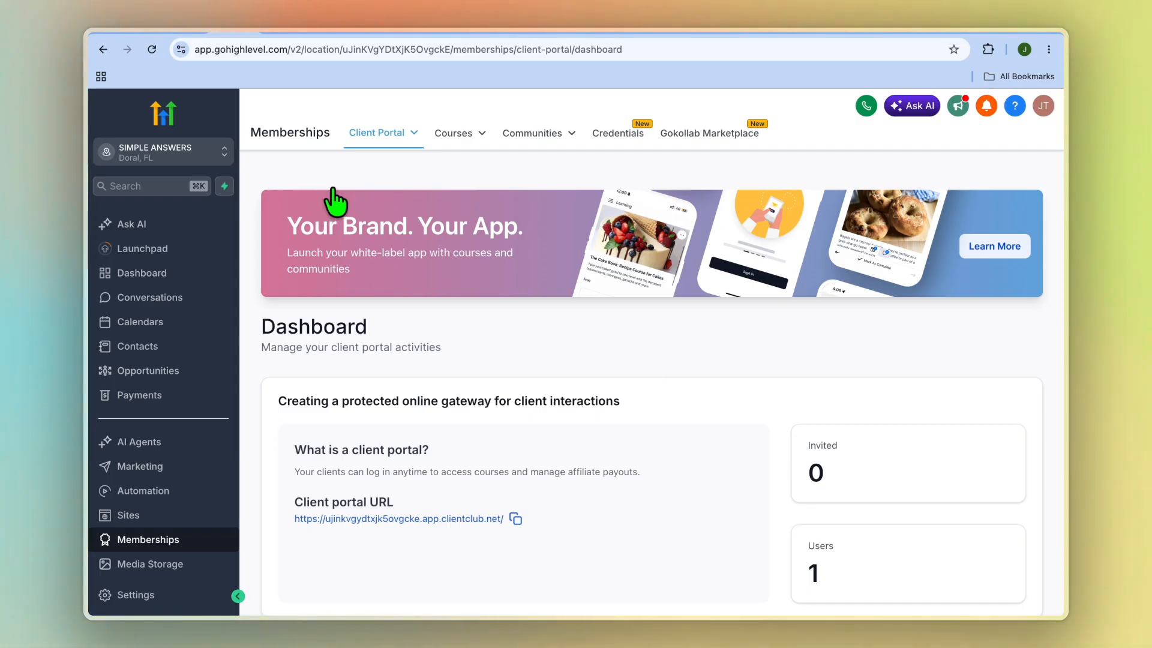
mouse_move(483, 135)
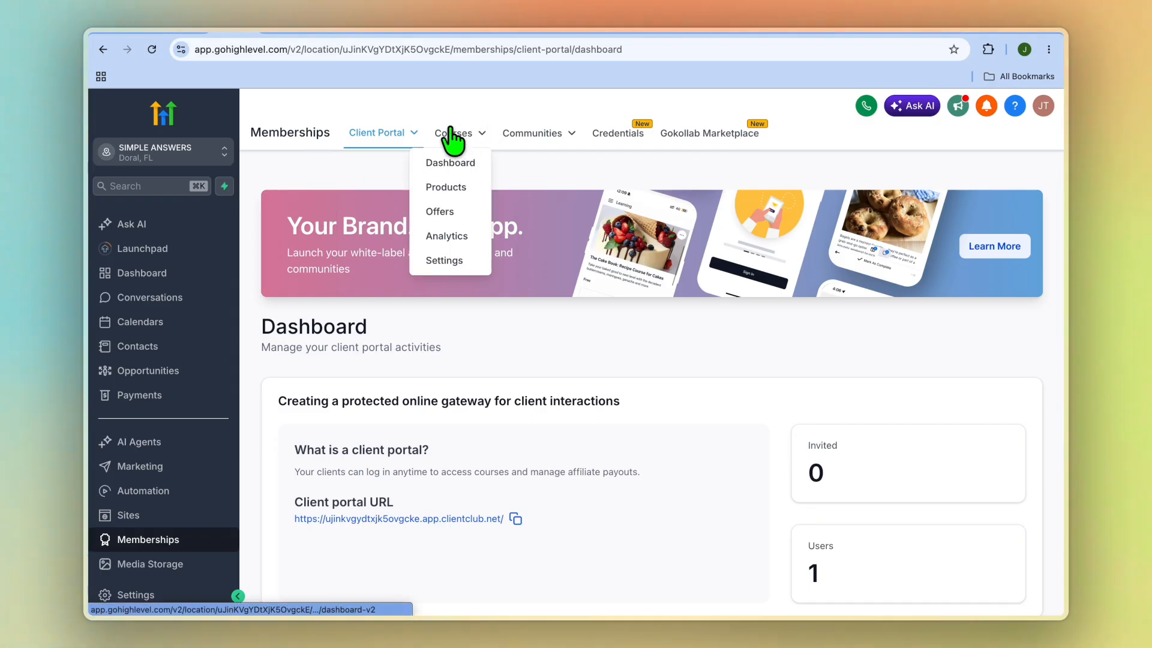
left_click(457, 210)
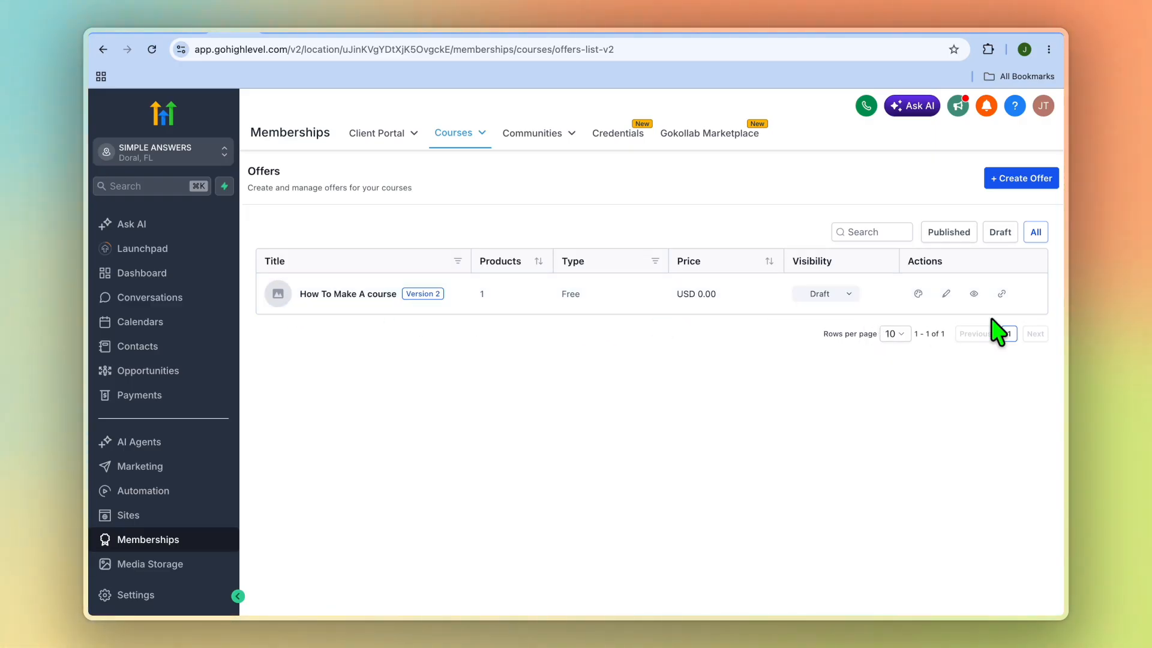
left_click(946, 293)
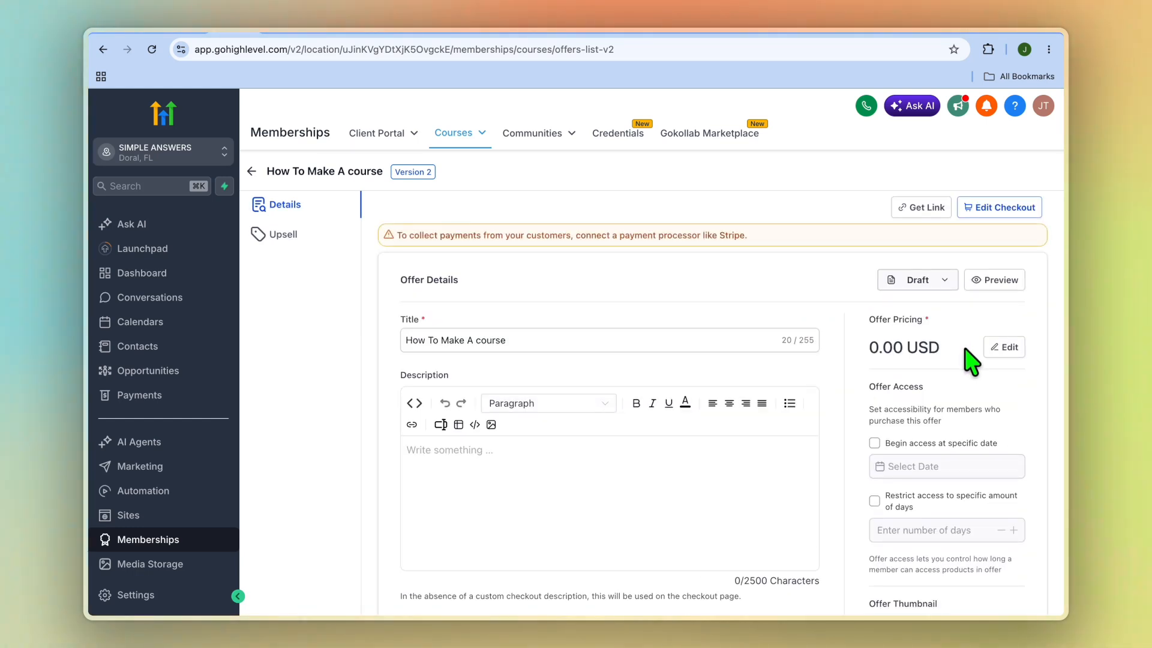
scroll(972, 360, "down", 3)
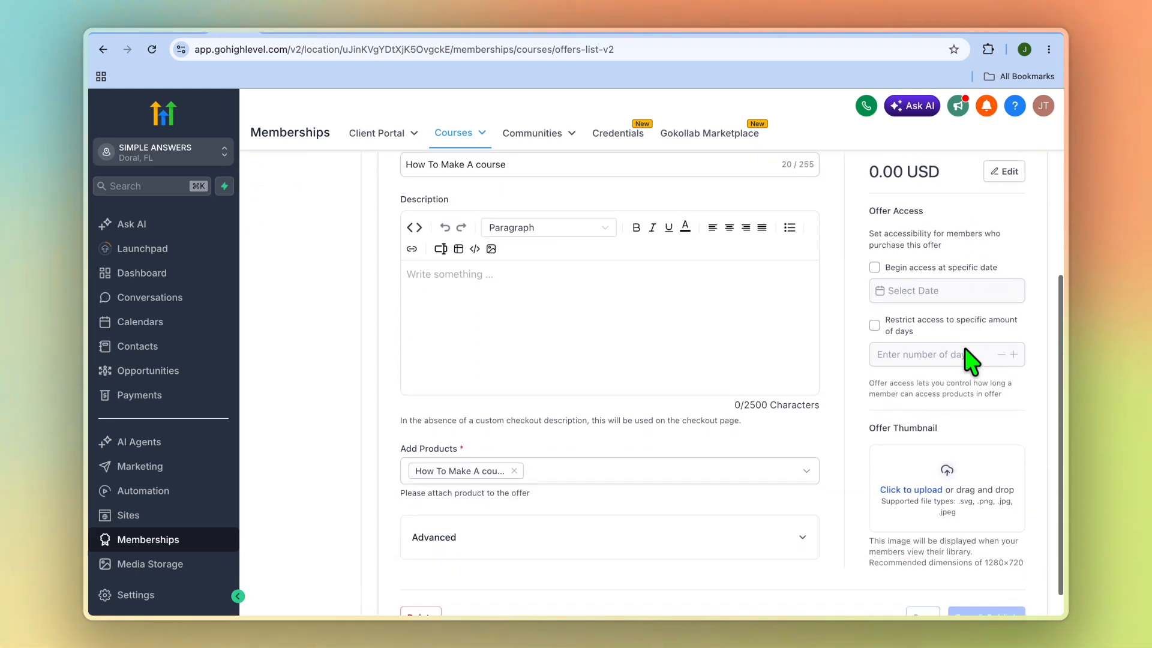
scroll(967, 354, "down", 1)
scroll(954, 225, "up", 3)
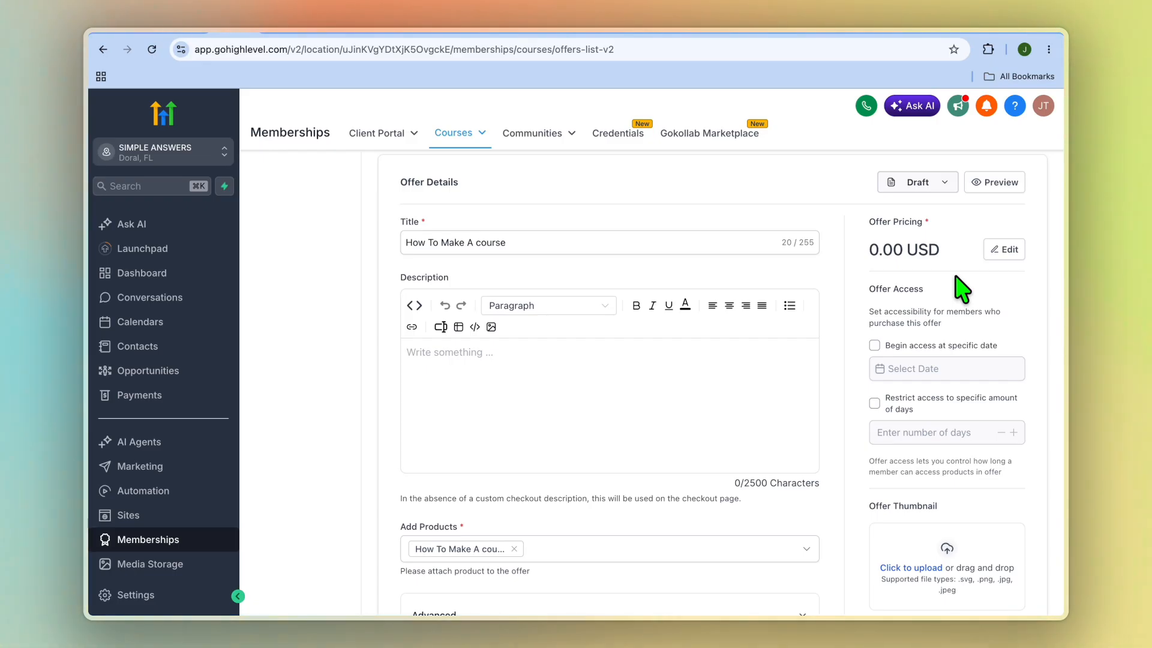
View the AI workflow builder's prompt window from the automation workflows list, then close it.
left_click(172, 494)
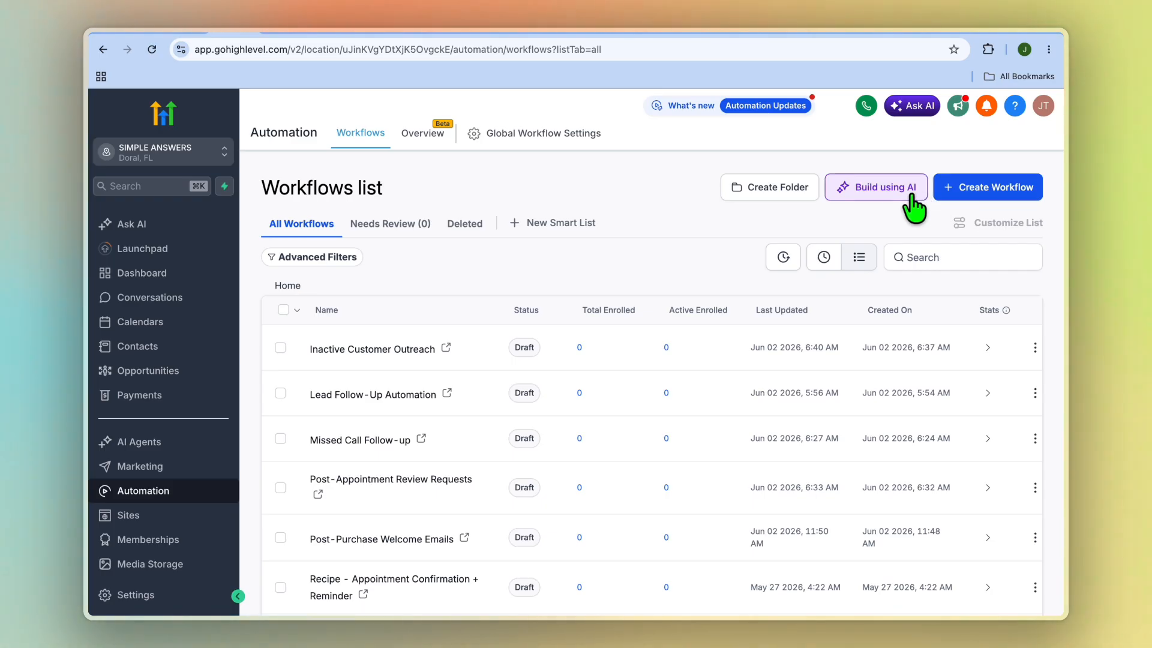
left_click(880, 193)
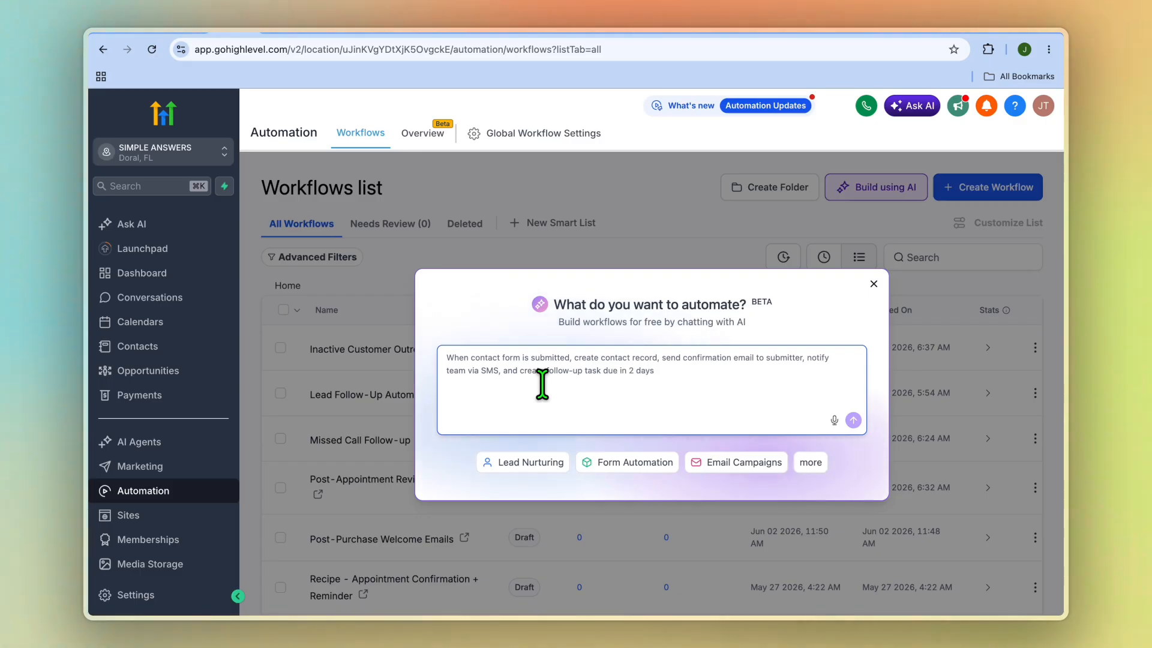
left_click(873, 284)
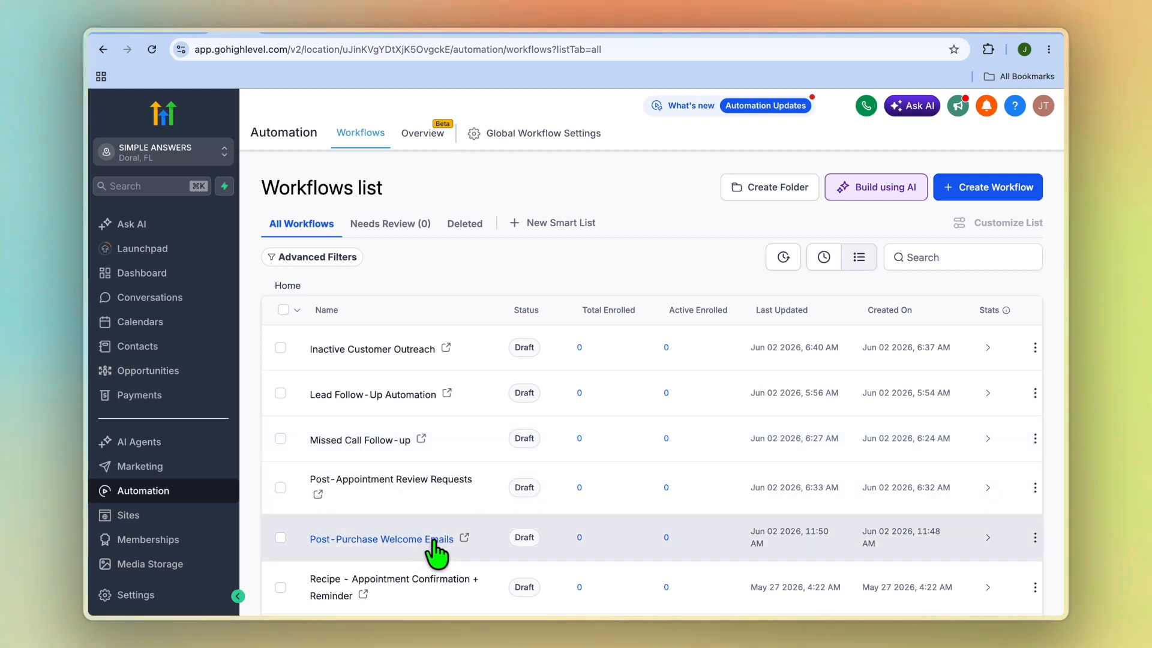
Open the Post-Purchase Welcome Emails workflow and review the subject and message of its Send Welcome Email action.
left_click(435, 542)
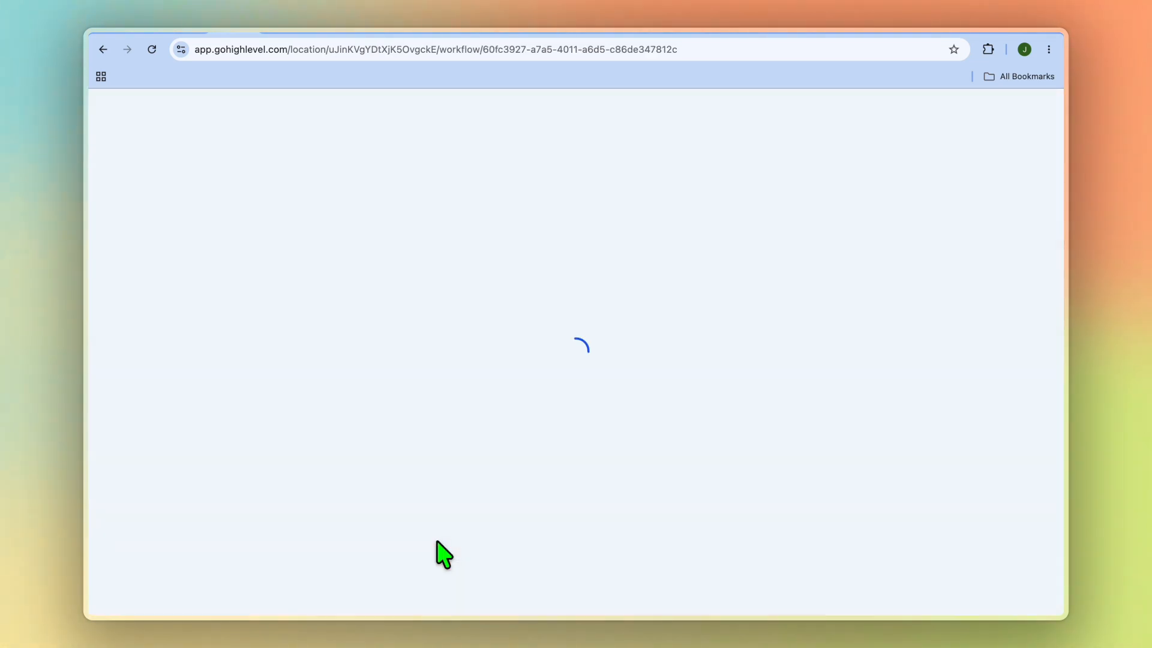
scroll(608, 351, "up", 5)
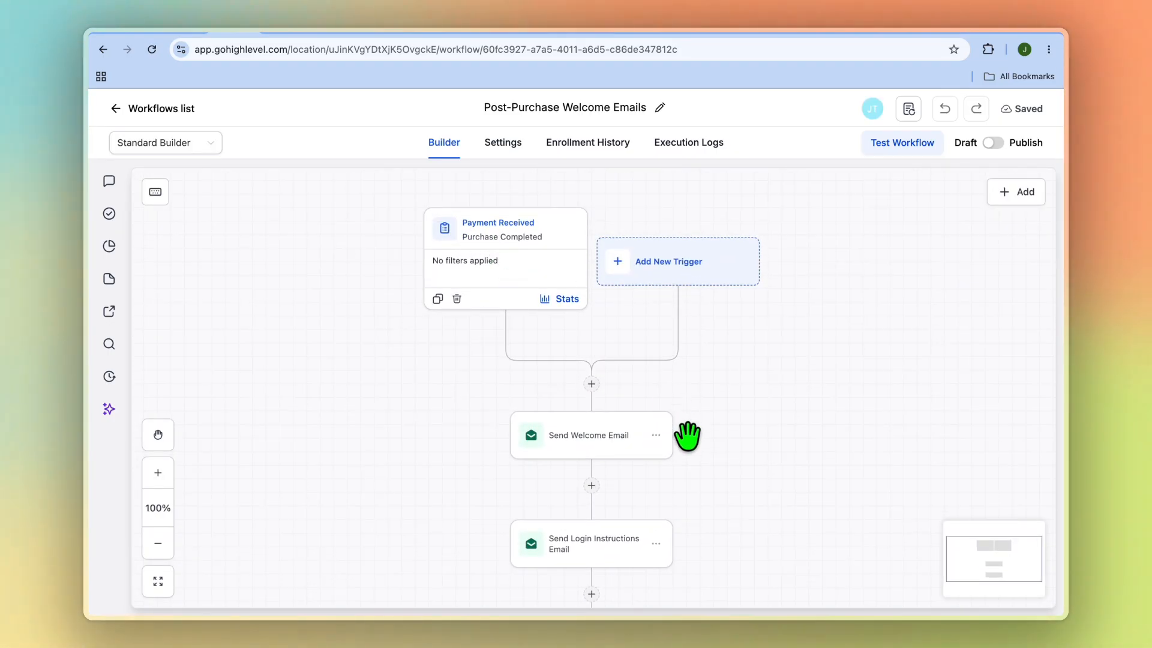
left_click(609, 449)
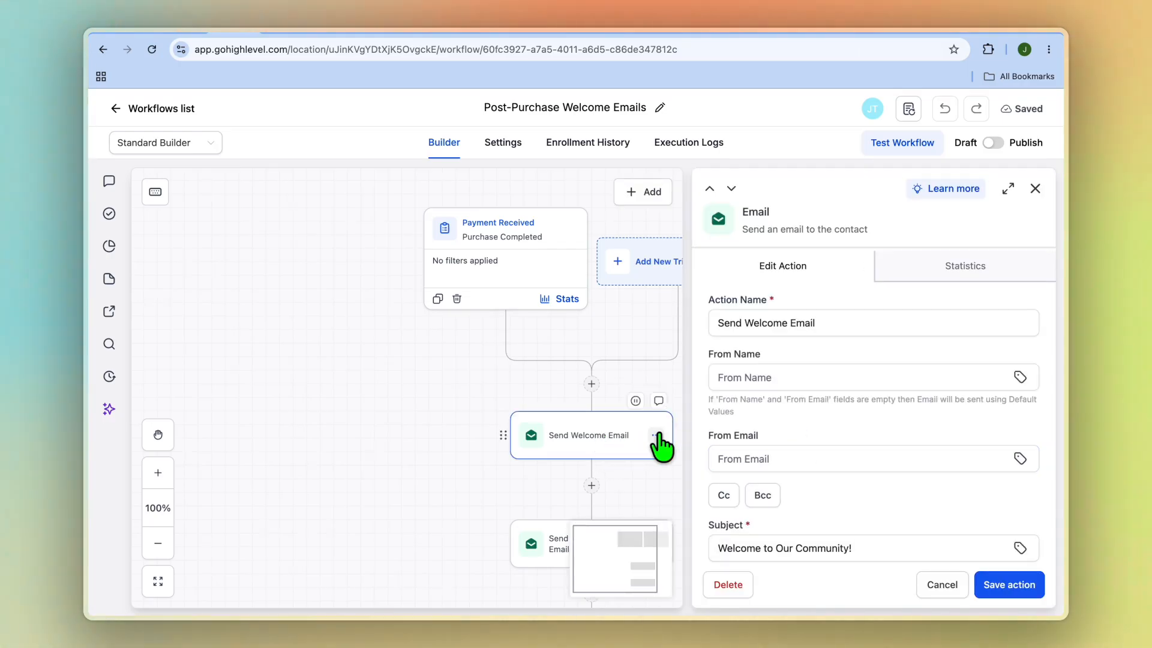
scroll(782, 432, "down", 6)
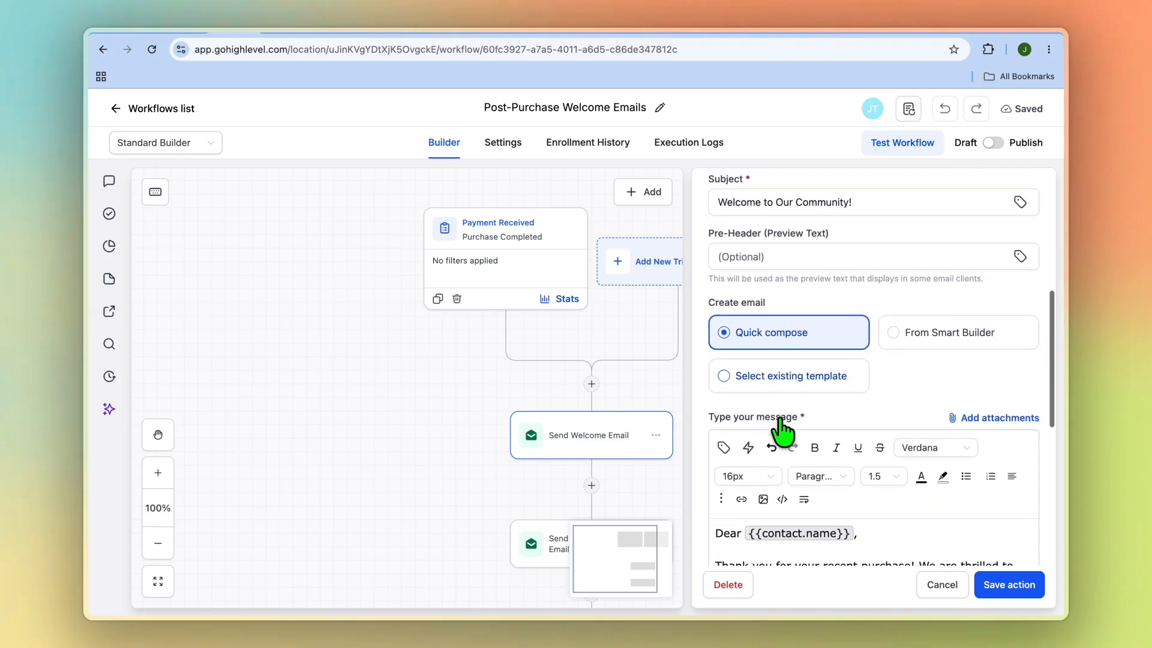
scroll(782, 431, "down", 2)
scroll(766, 506, "down", 3)
scroll(771, 507, "up", 2)
scroll(771, 507, "up", 3)
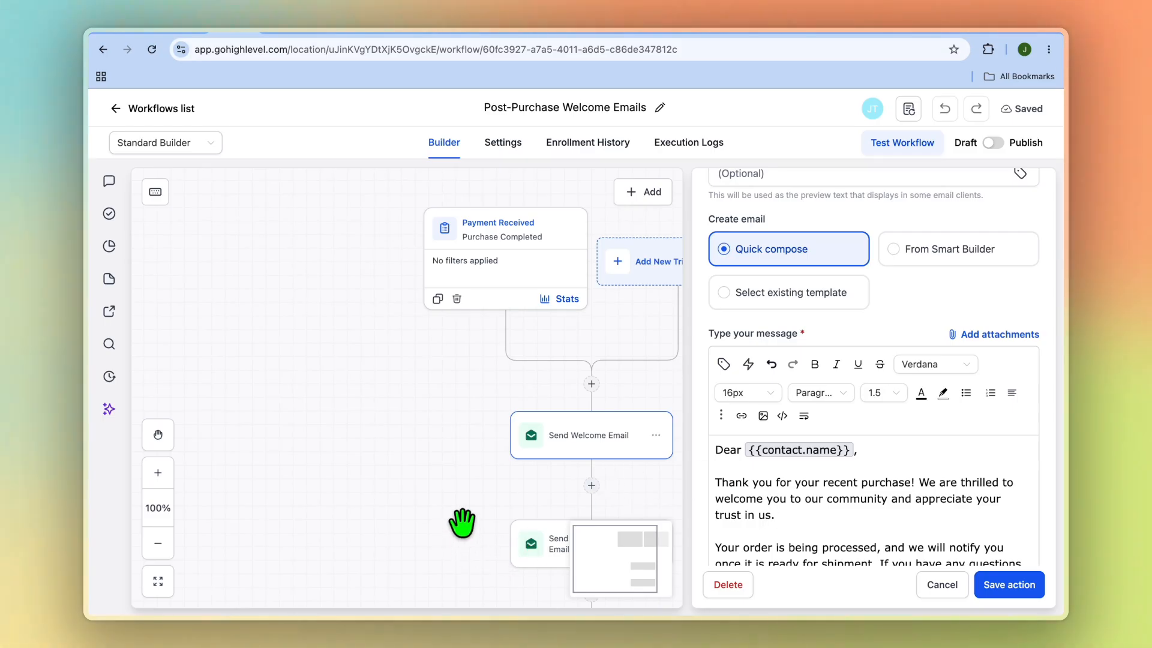
Review the message of the workflow's Send Login Instructions Email action, then return to the workflows list.
scroll(462, 523, "down", 2)
left_click(561, 465)
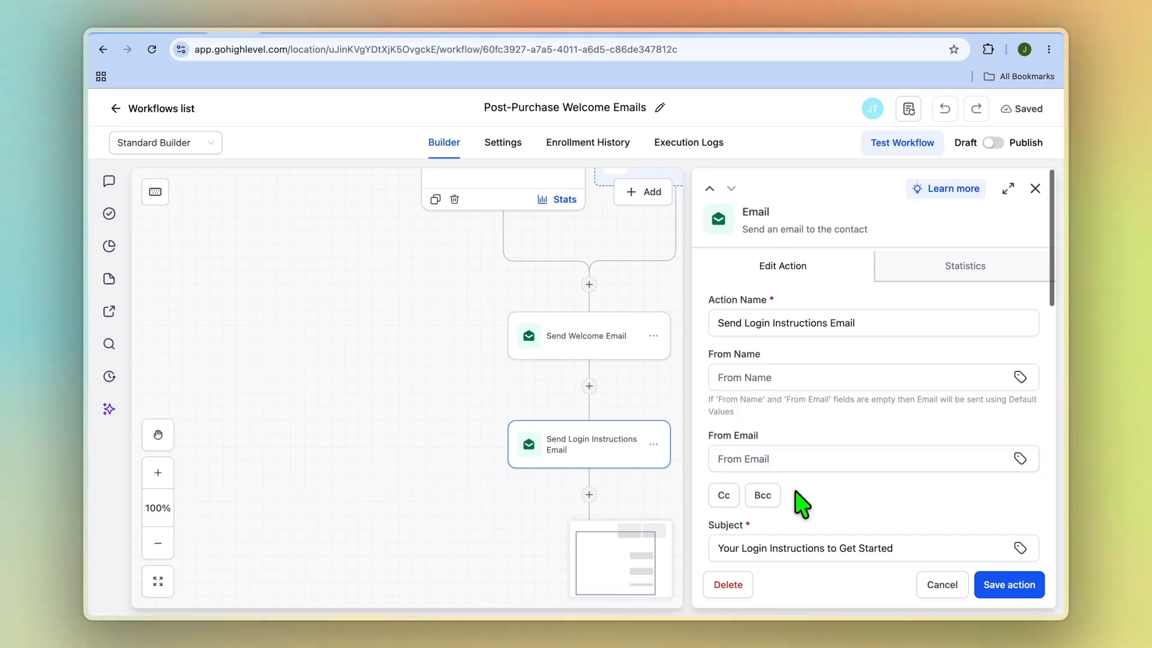
scroll(801, 504, "down", 10)
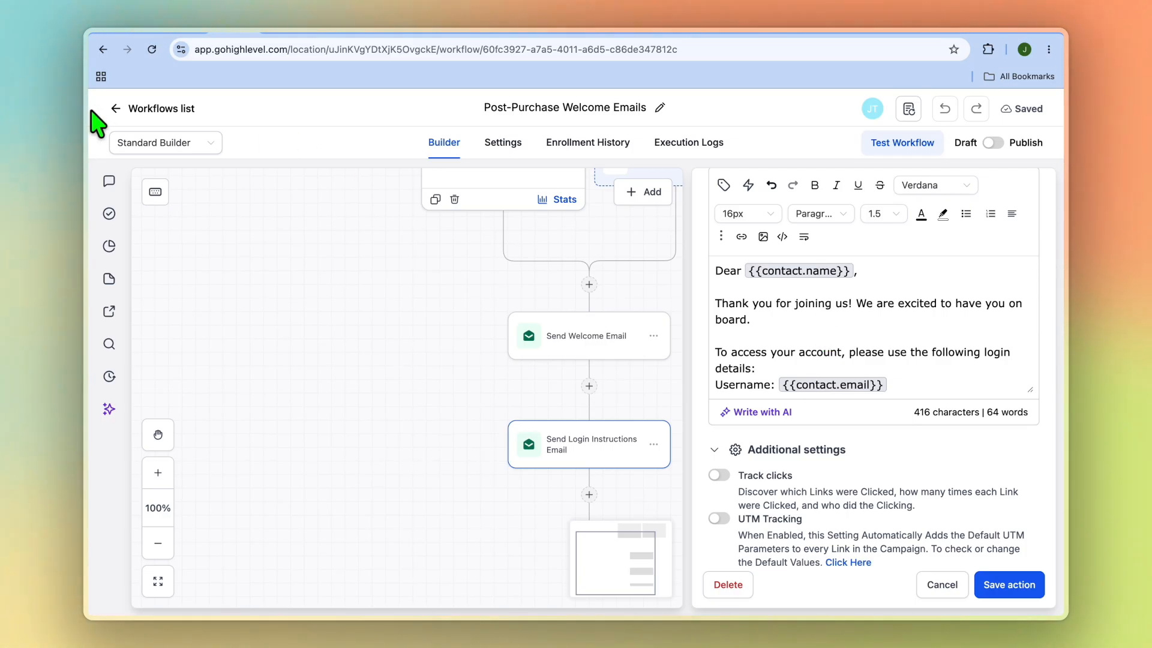
left_click(113, 109)
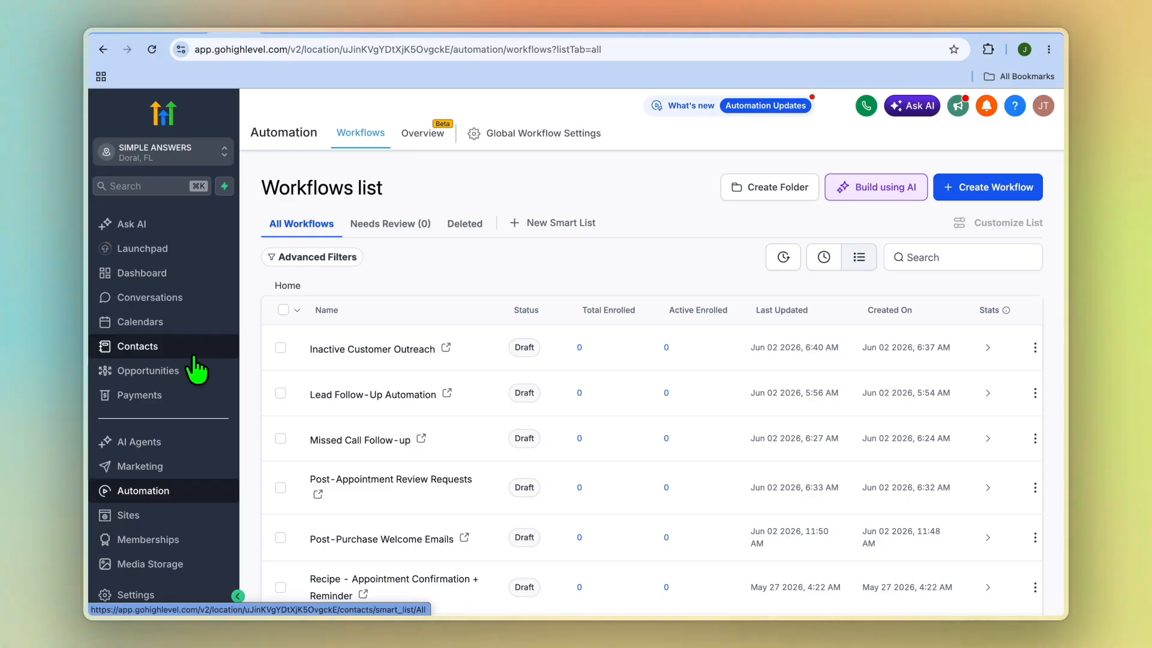
Look through the Payments invoices, the email marketing statistics, the automation workflows and the list of funnels under Sites.
left_click(147, 396)
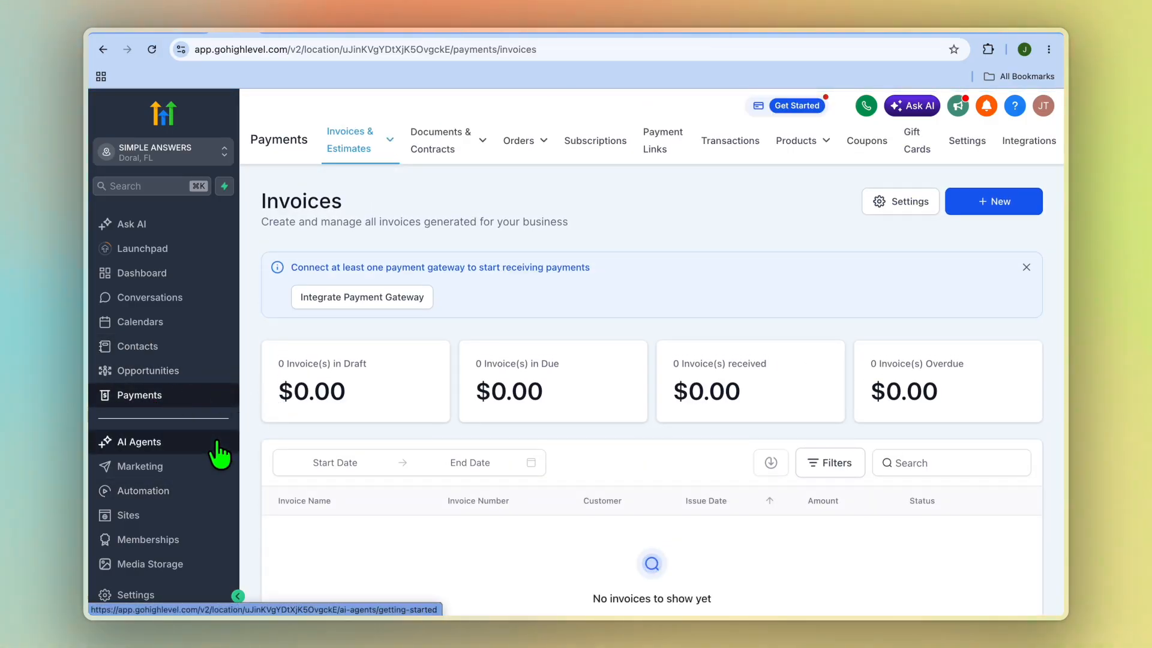
left_click(170, 473)
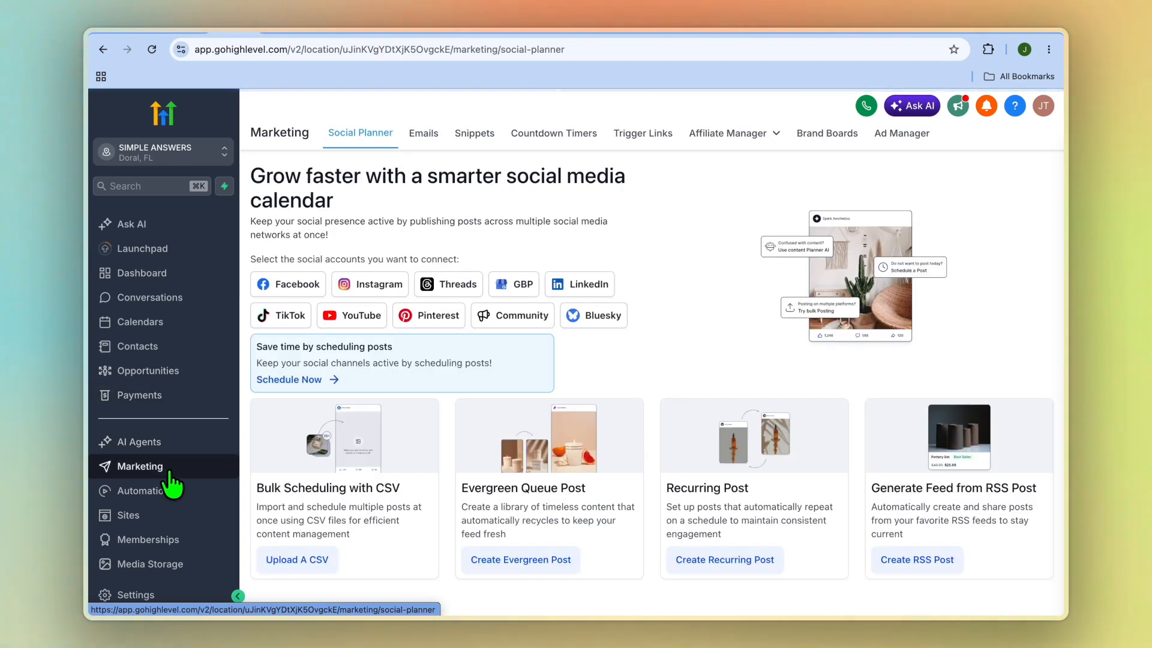
left_click(427, 136)
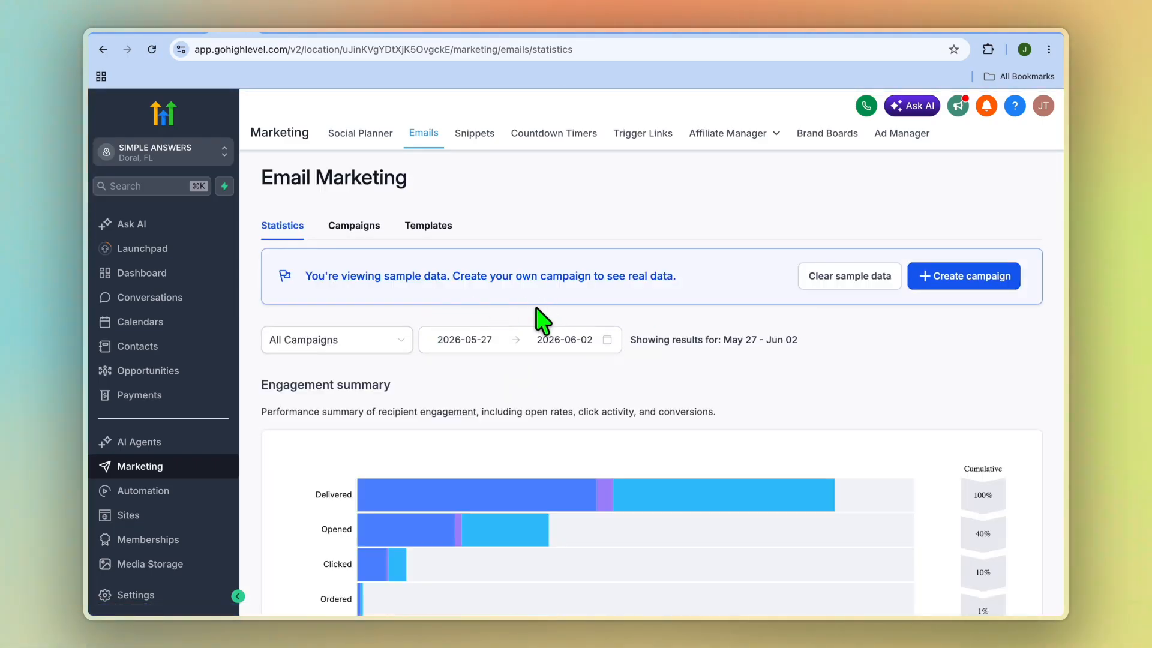
left_click(171, 492)
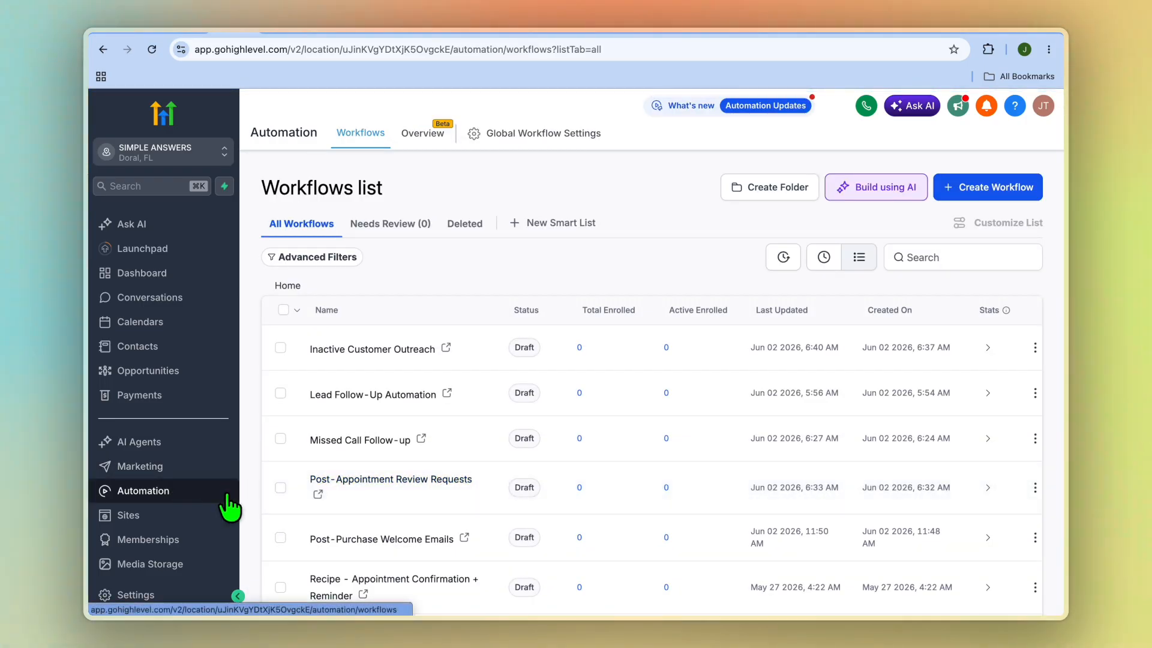
left_click(188, 515)
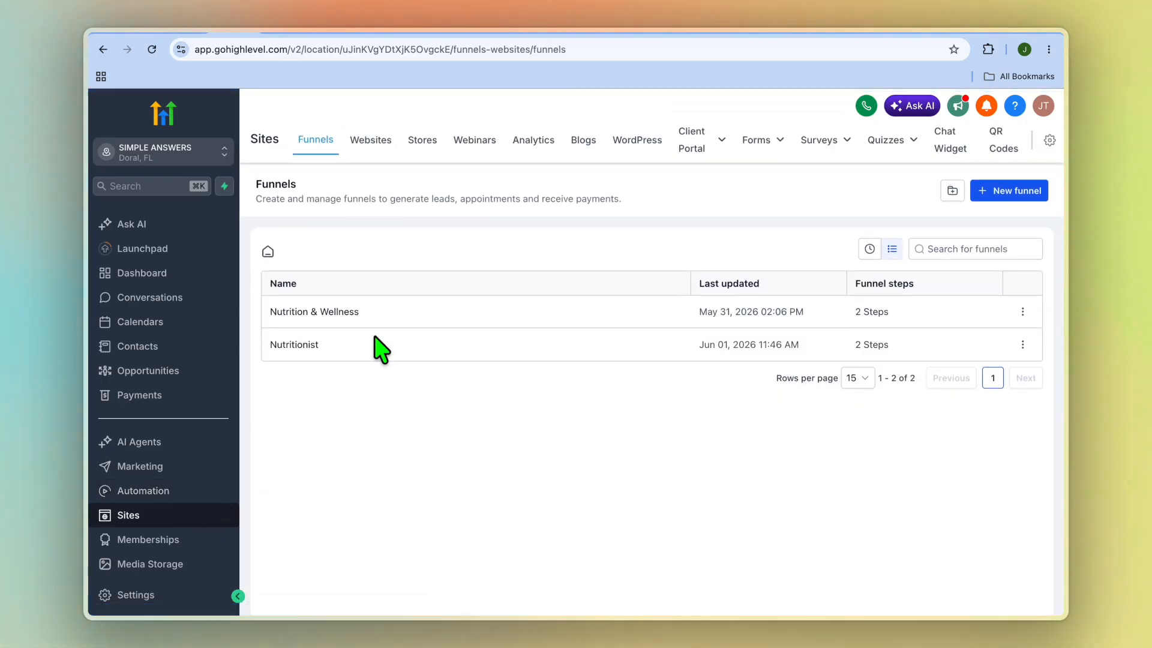